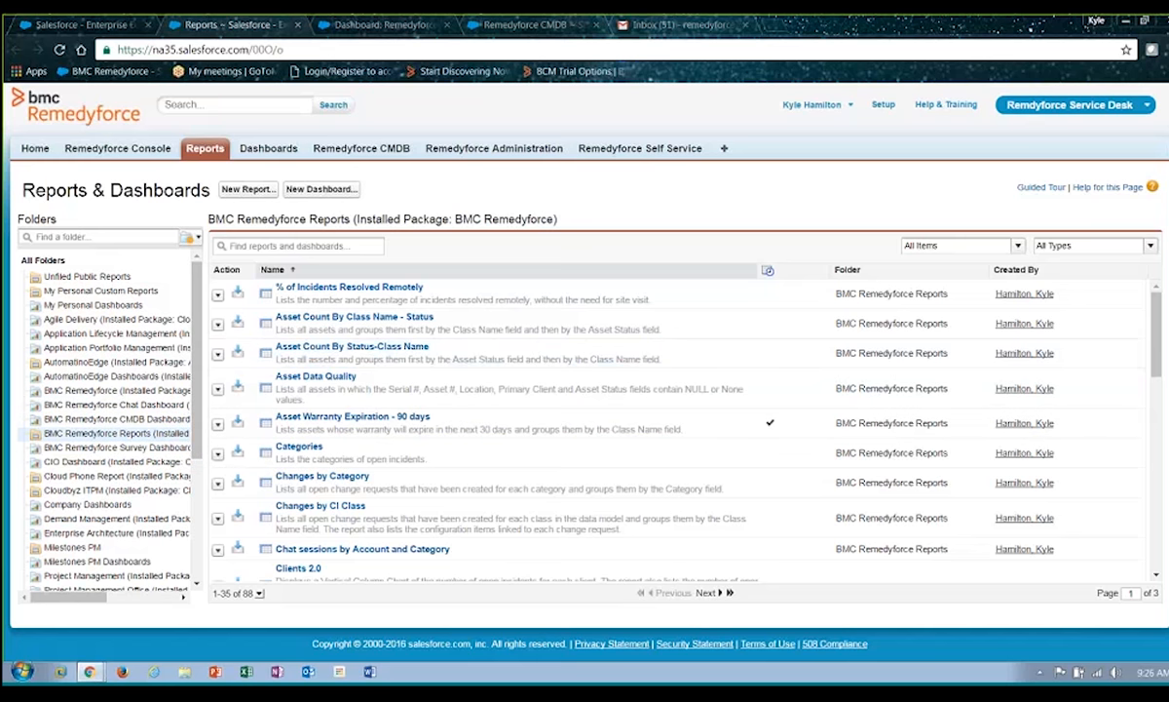
Step: Search the BMC Remedyforce Reports folder for "incident" and open the Categories report
click(358, 246)
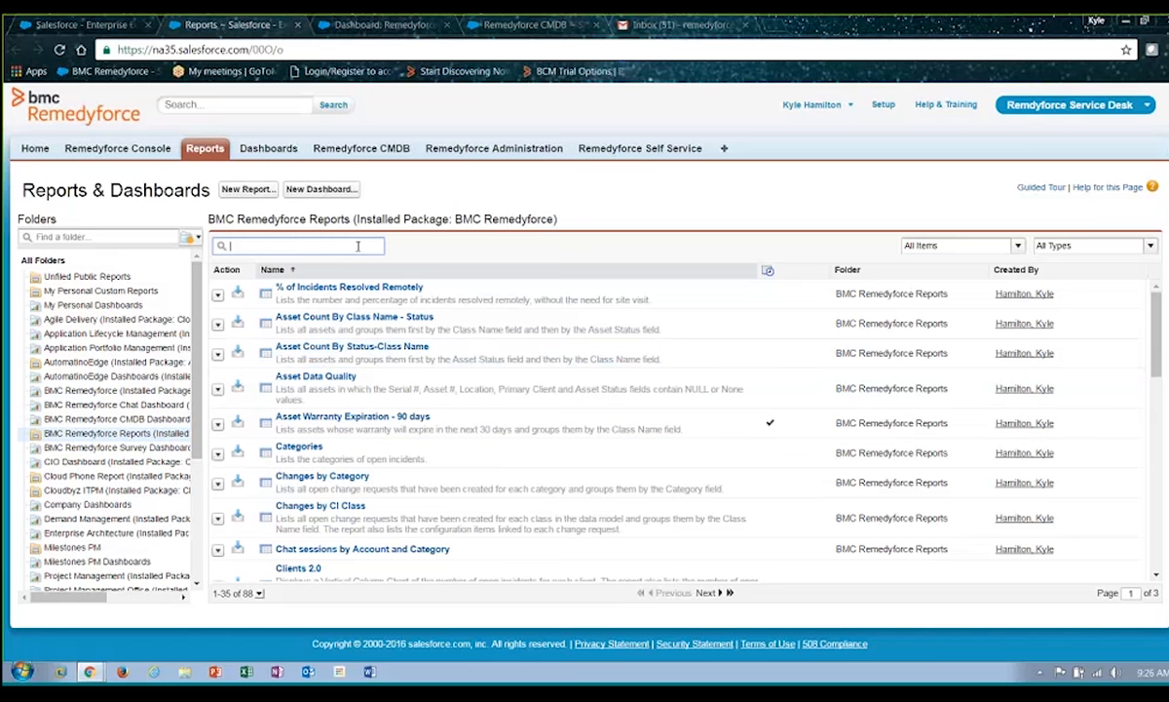
text(incident)
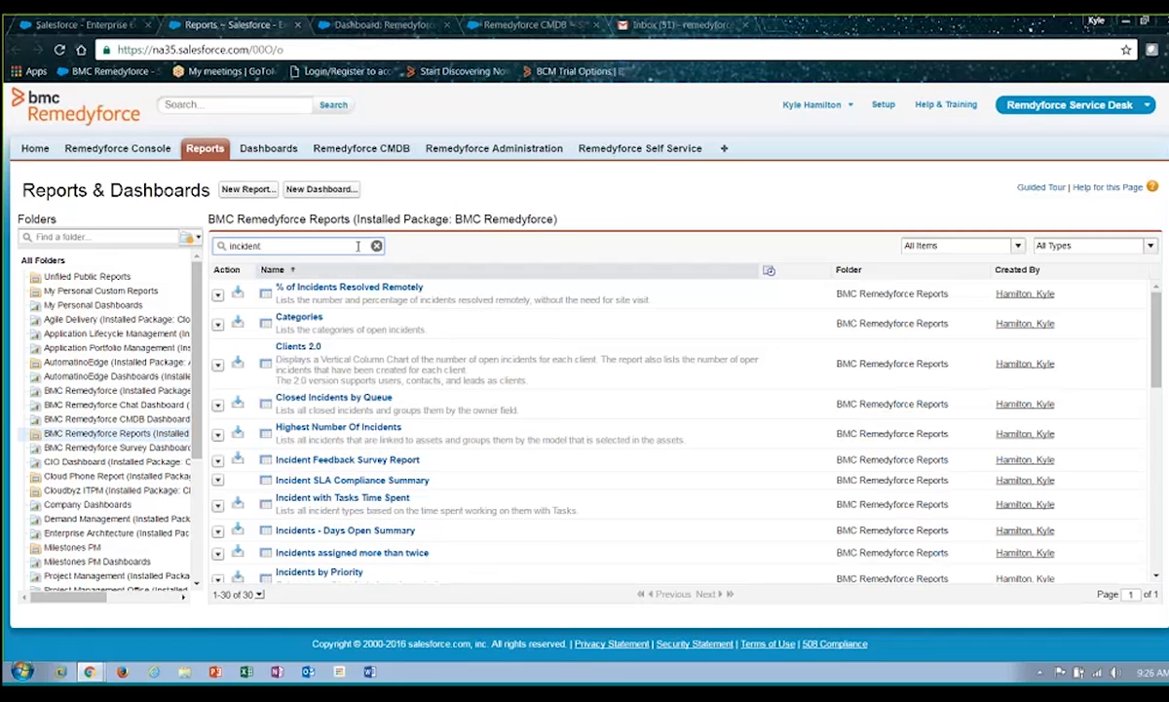
click(305, 324)
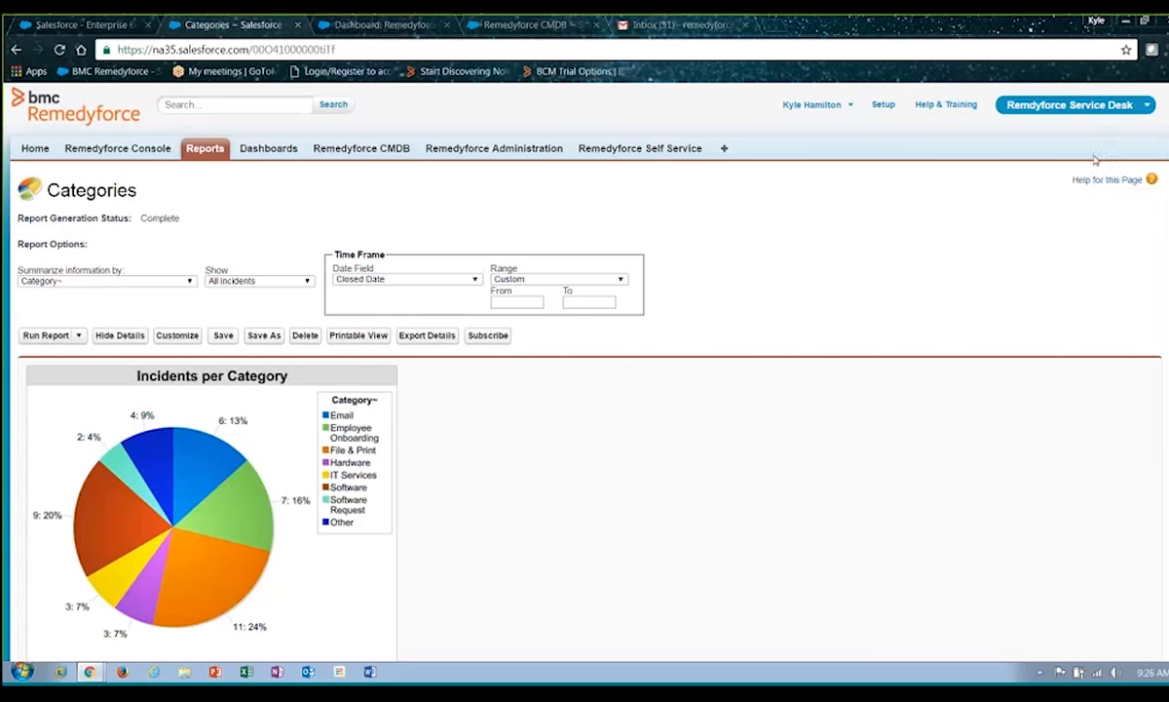
Step: Examine the Categories report's chart and grouped incidents, view the first listed incident's record, and return to the report
scroll(585, 390, down, 3)
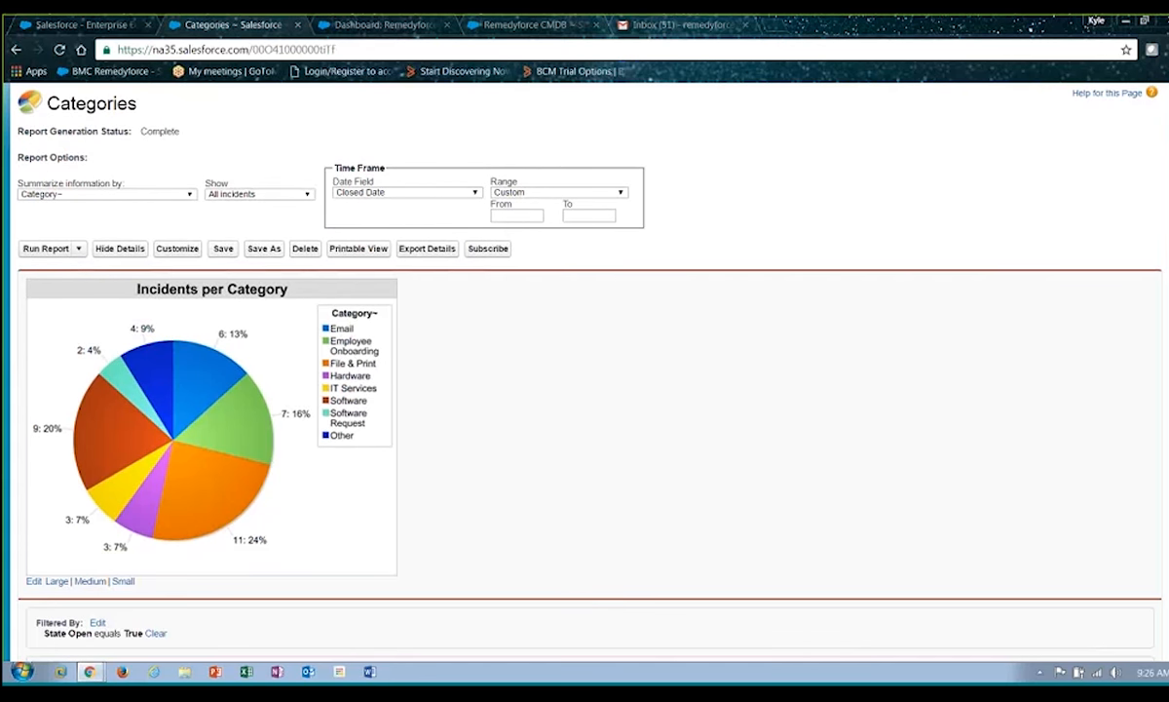
scroll(585, 390, up, 1)
scroll(585, 390, up, 1)
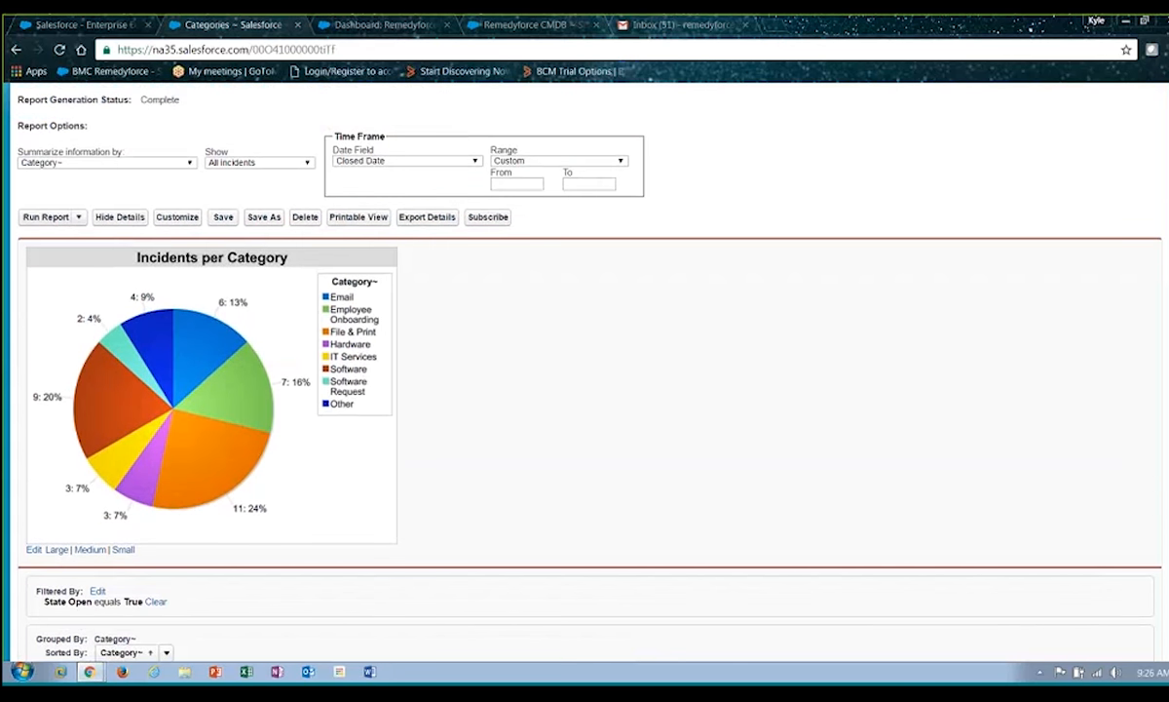
scroll(585, 390, down, 4)
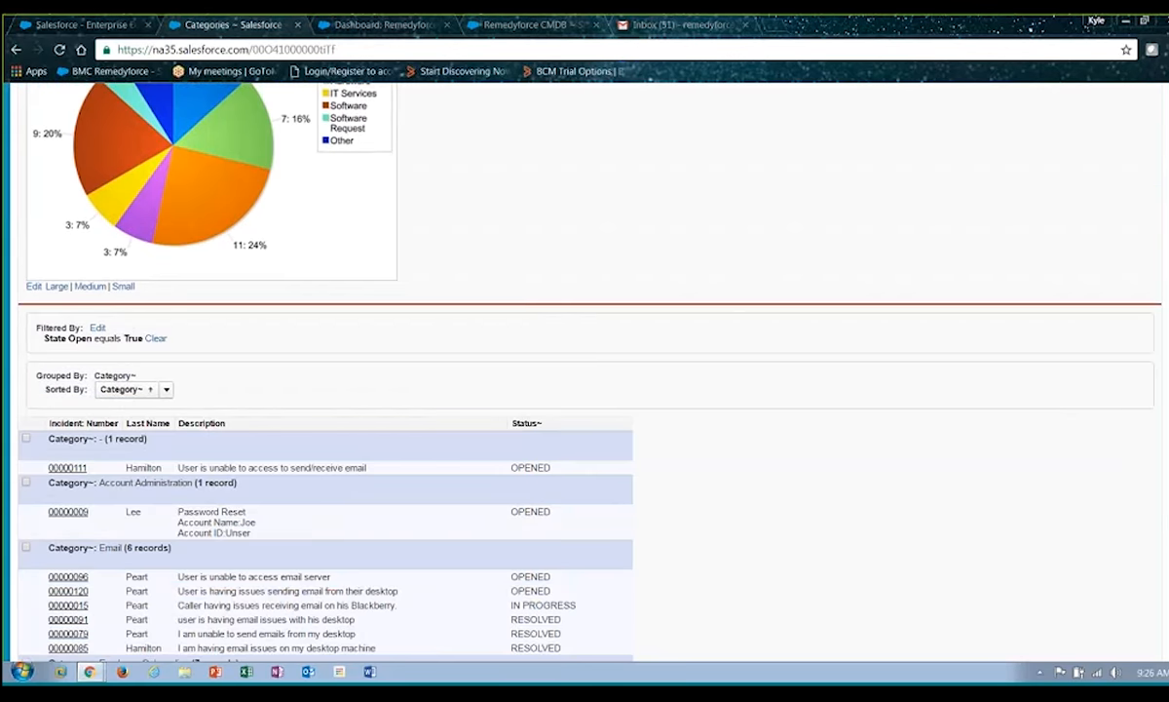
scroll(585, 390, down, 1)
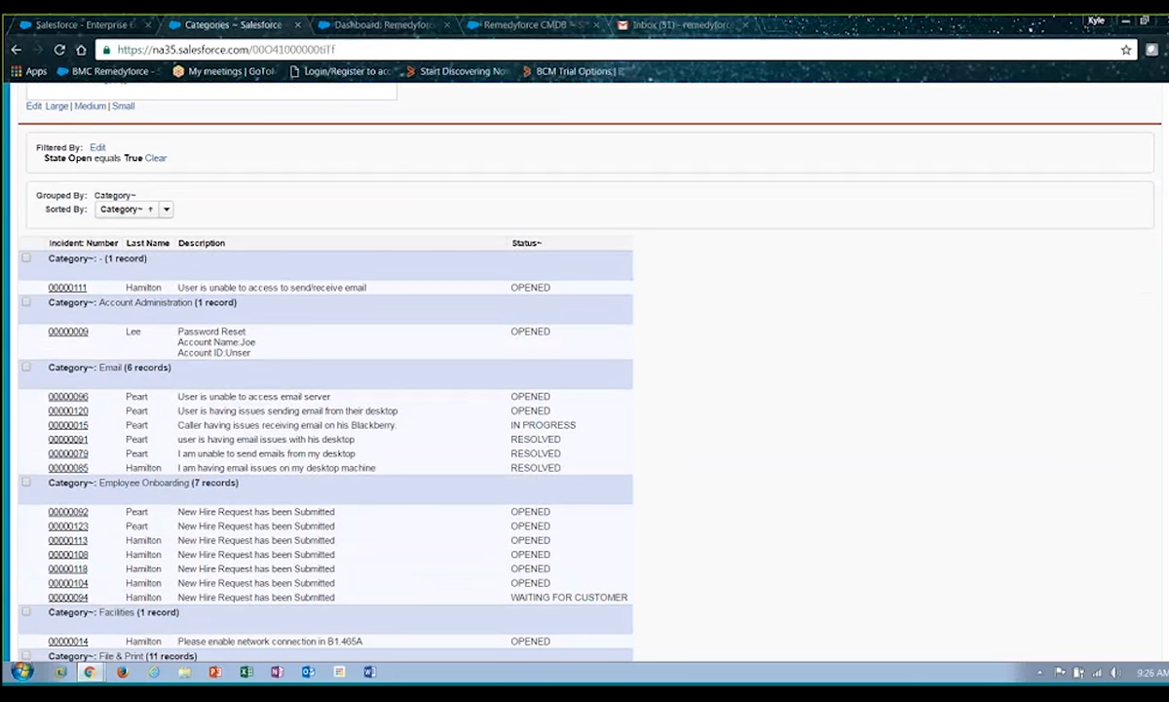
click(62, 291)
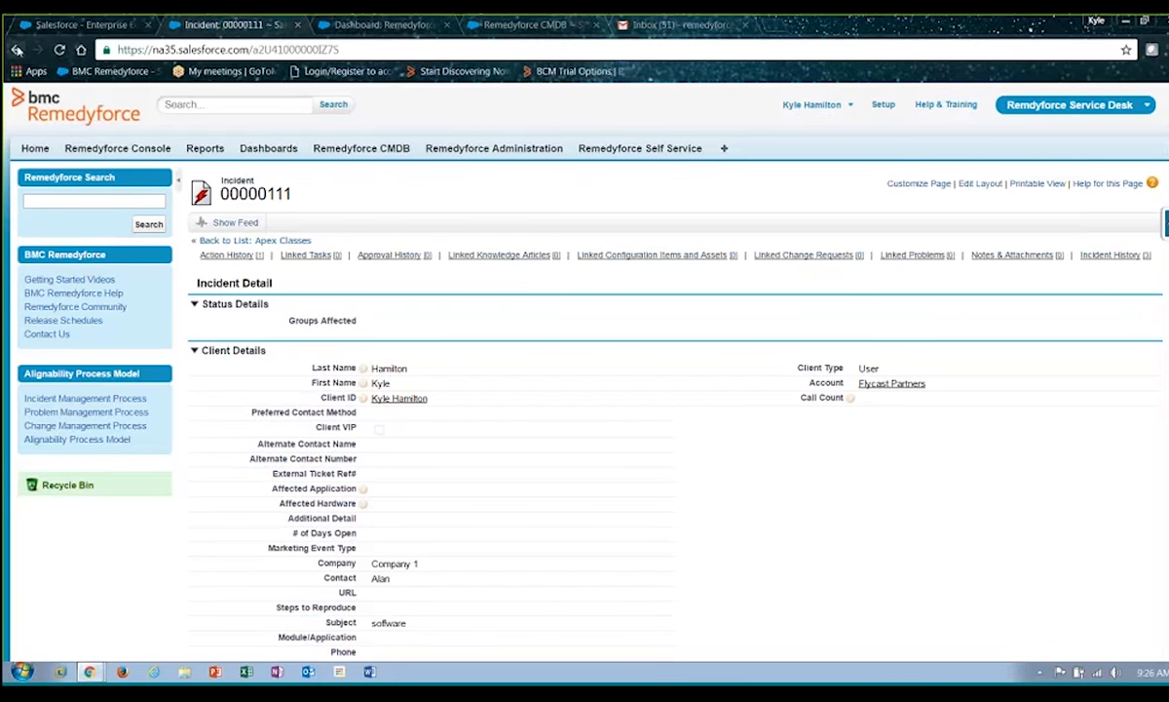
click(17, 49)
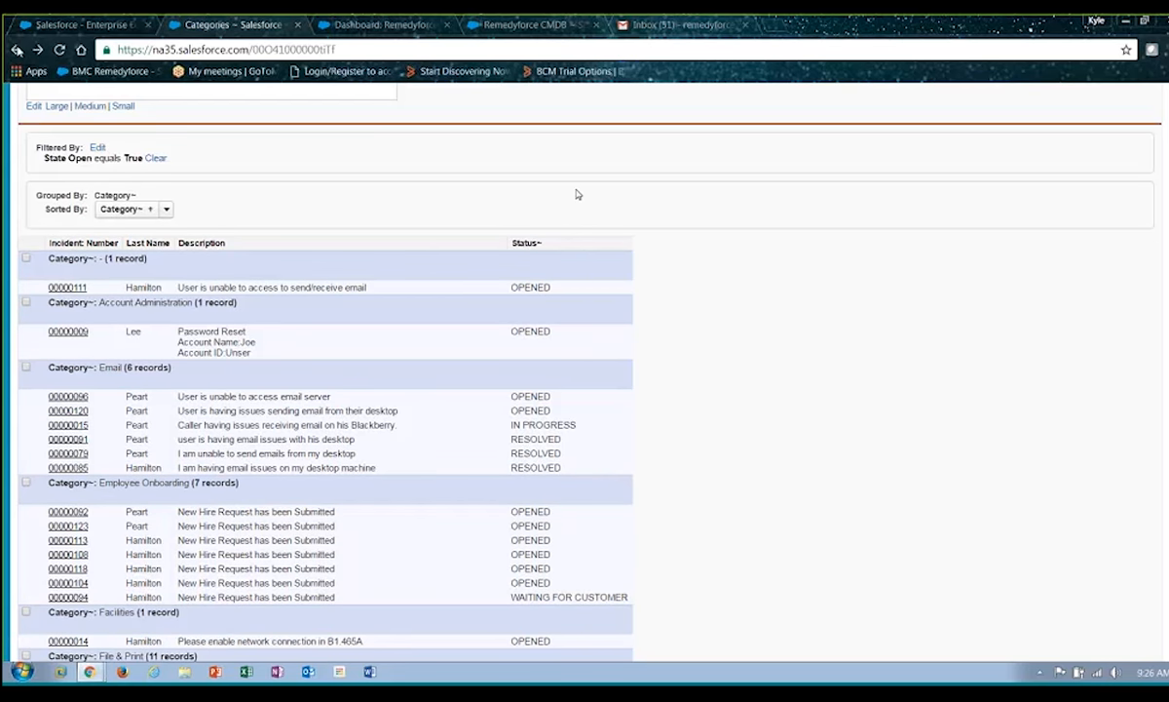
Step: Open the scheduling settings for future runs of the Categories report, choose emailing to me and/or others, and discard the schedule
scroll(585, 389, up, 5)
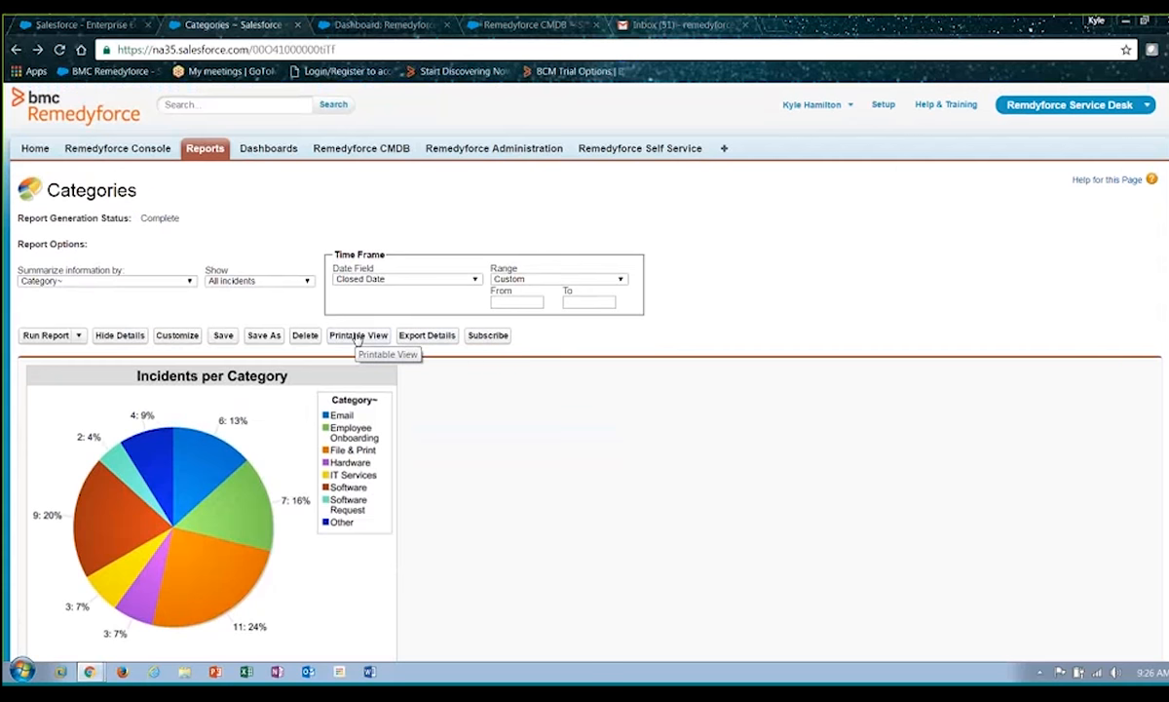
click(81, 337)
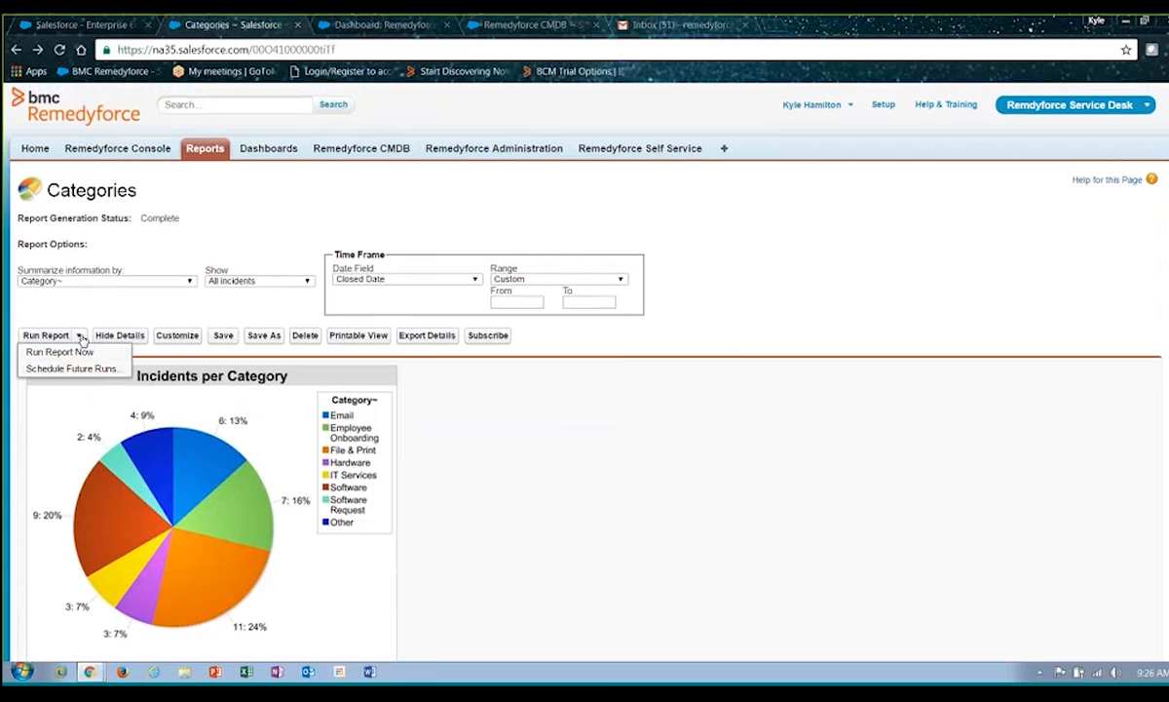
click(75, 369)
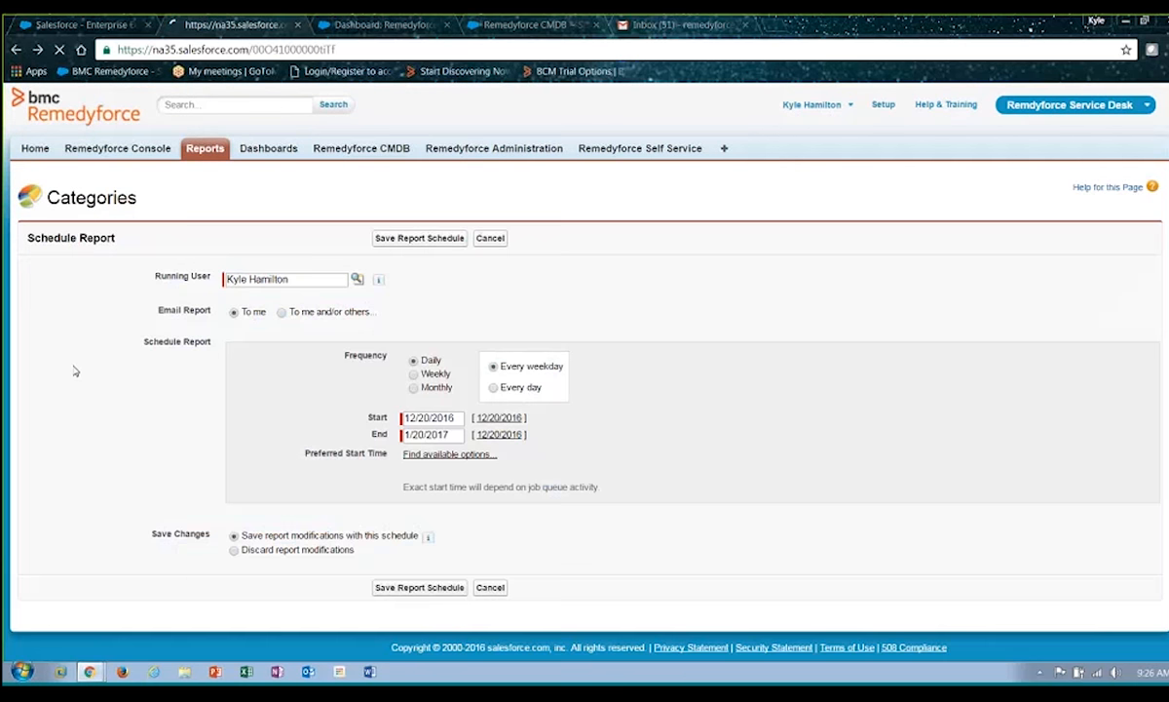
click(282, 312)
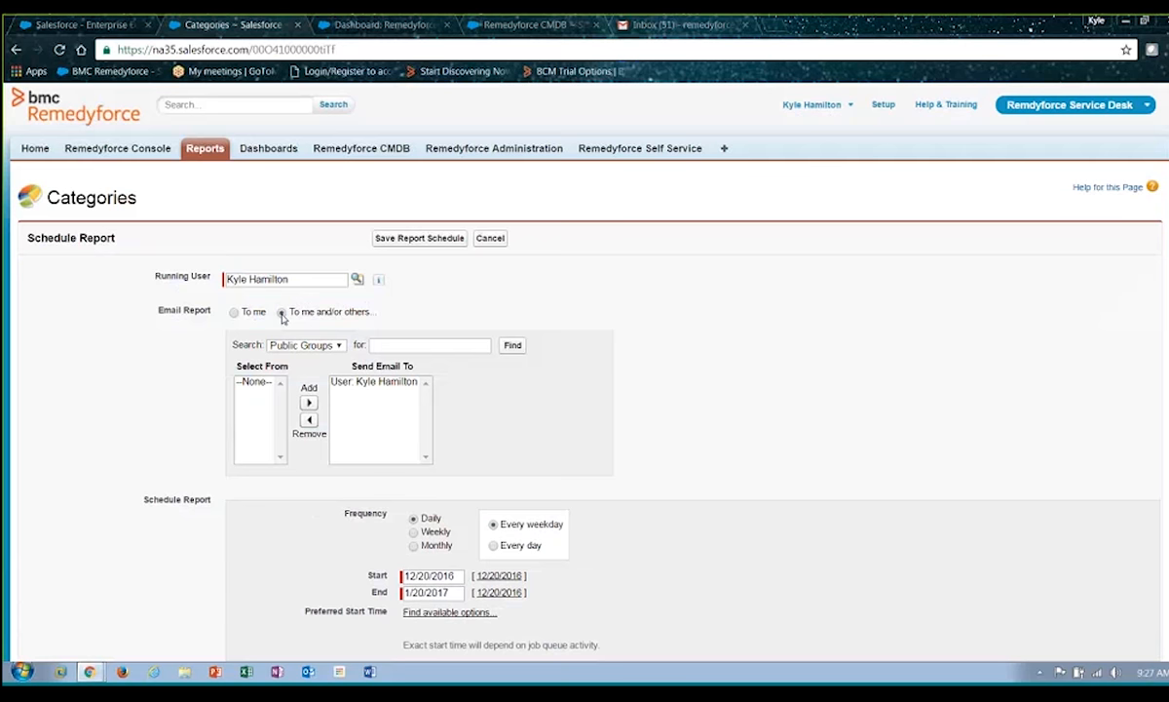
click(490, 238)
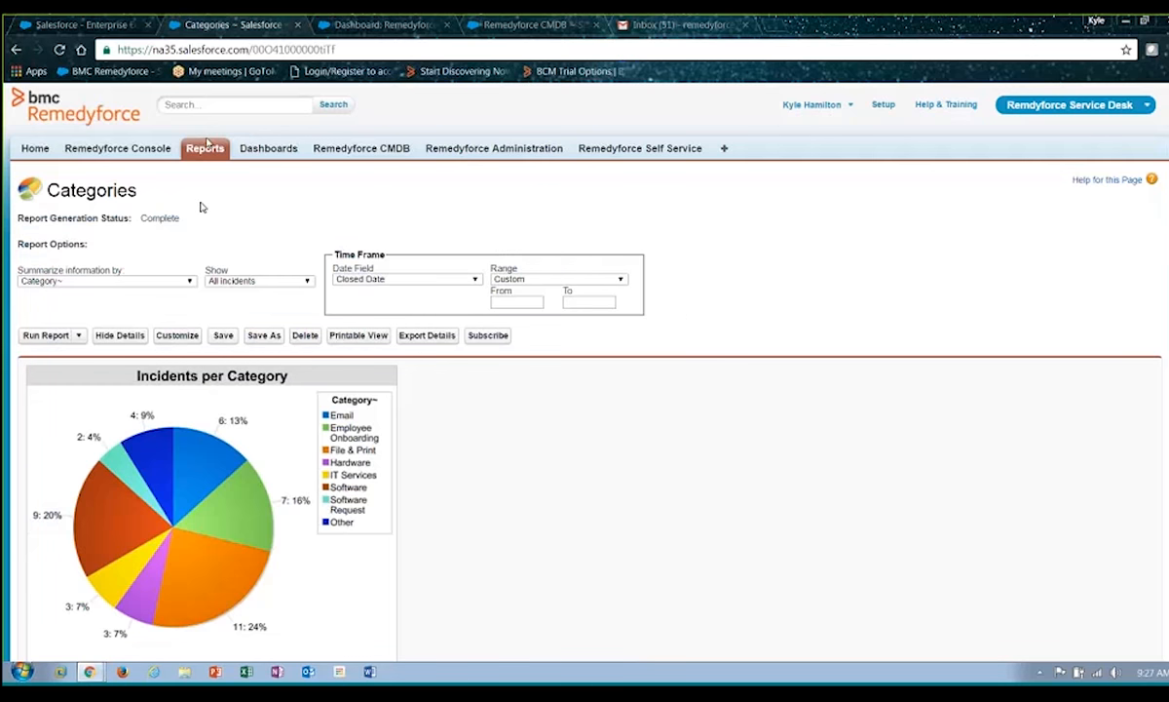
Step: Create a new report using the Incidents report type under Other Reports, filtering the report types by "incident"
click(207, 150)
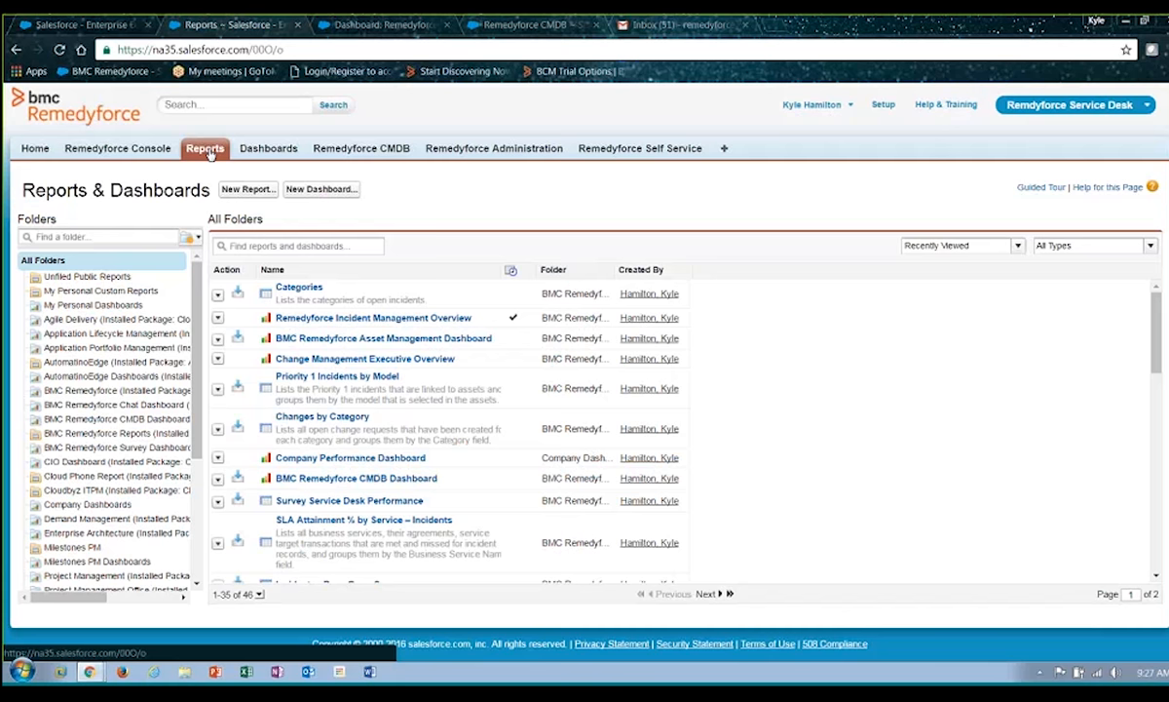
click(249, 194)
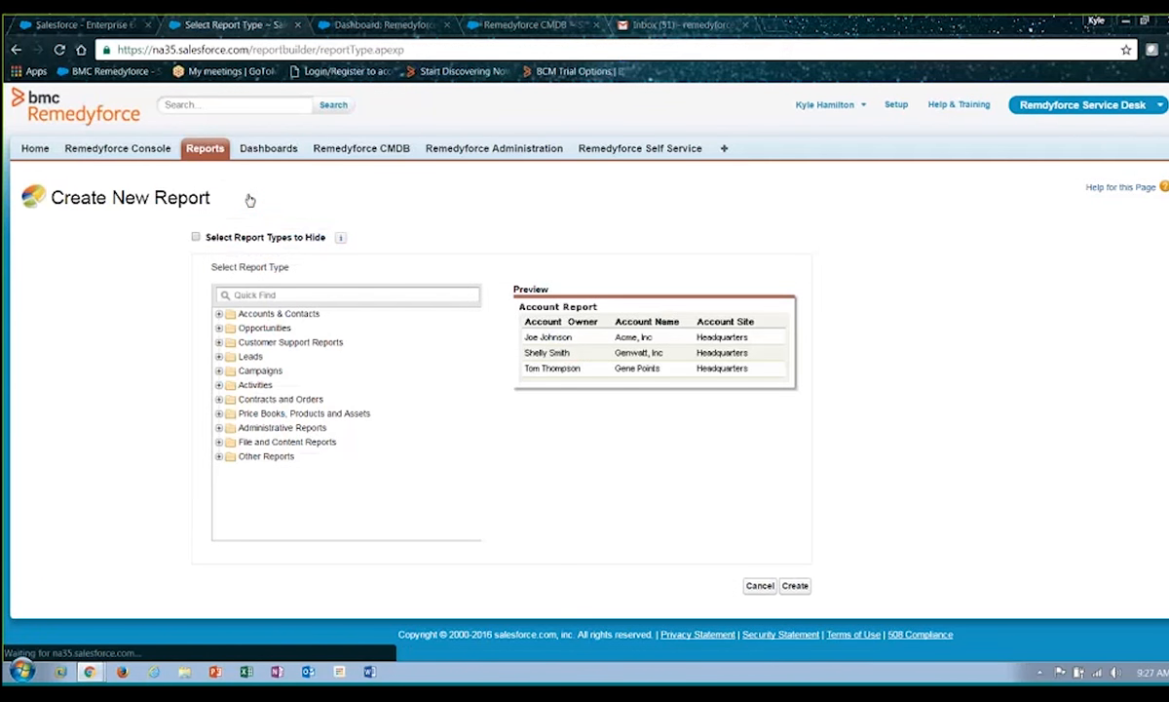
click(316, 293)
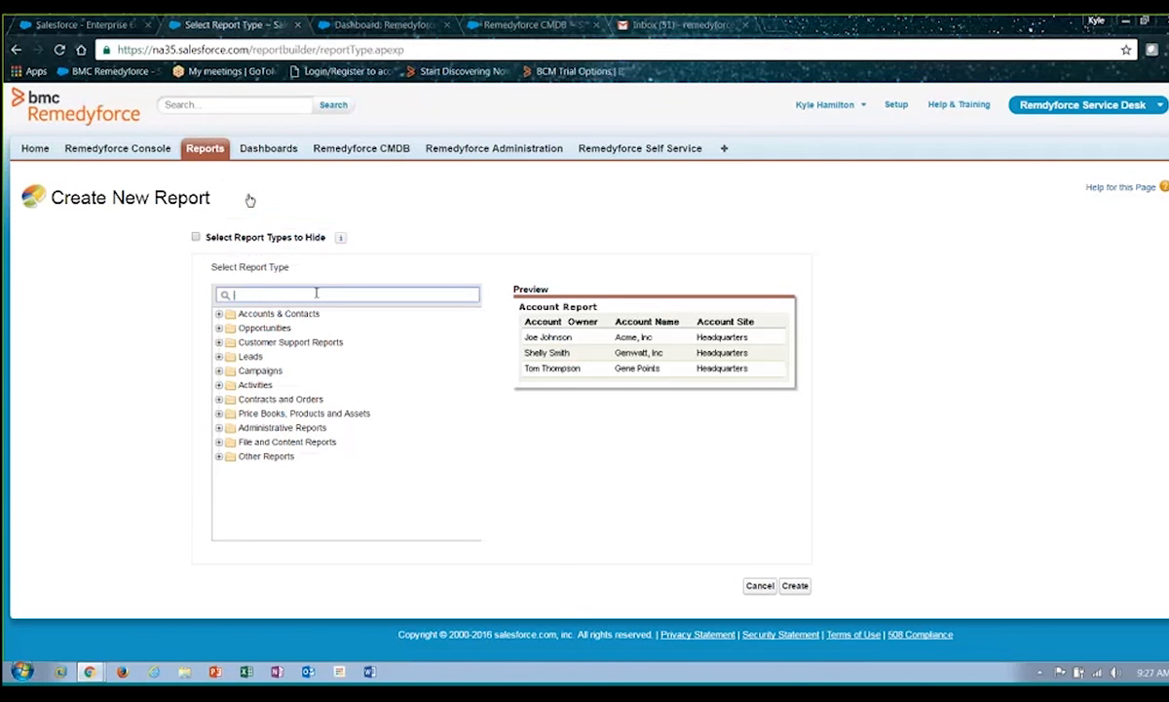
text(inco)
text(d)
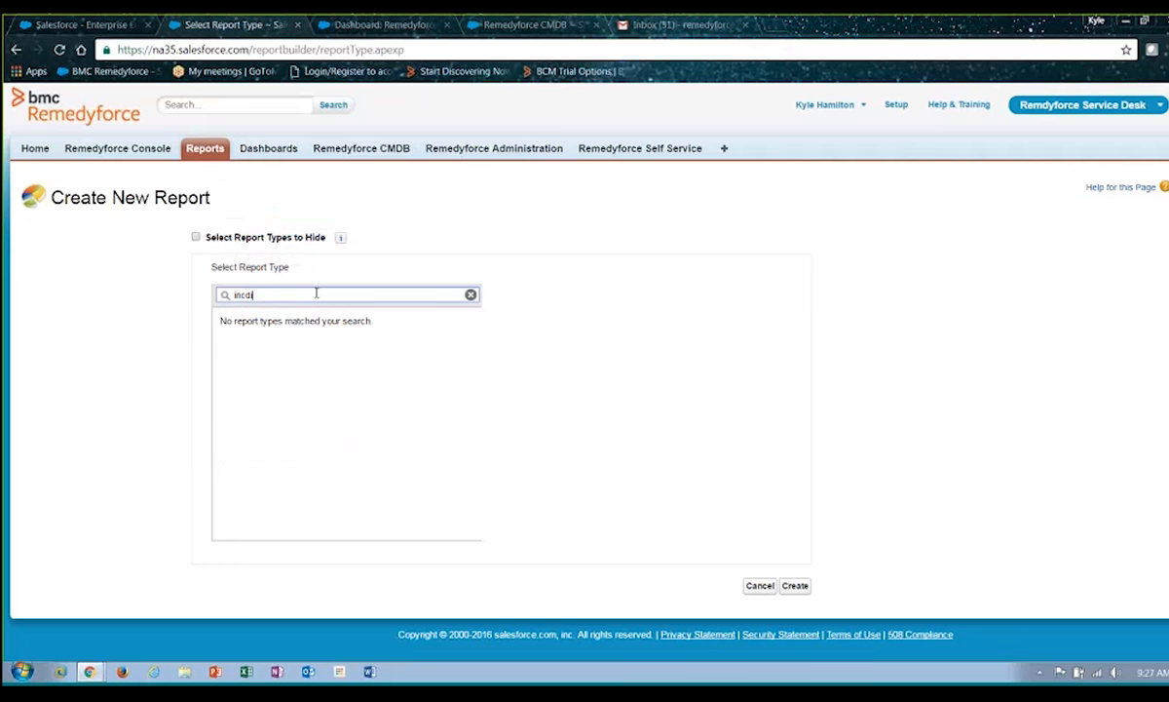
key(BackSpace)
text(ident)
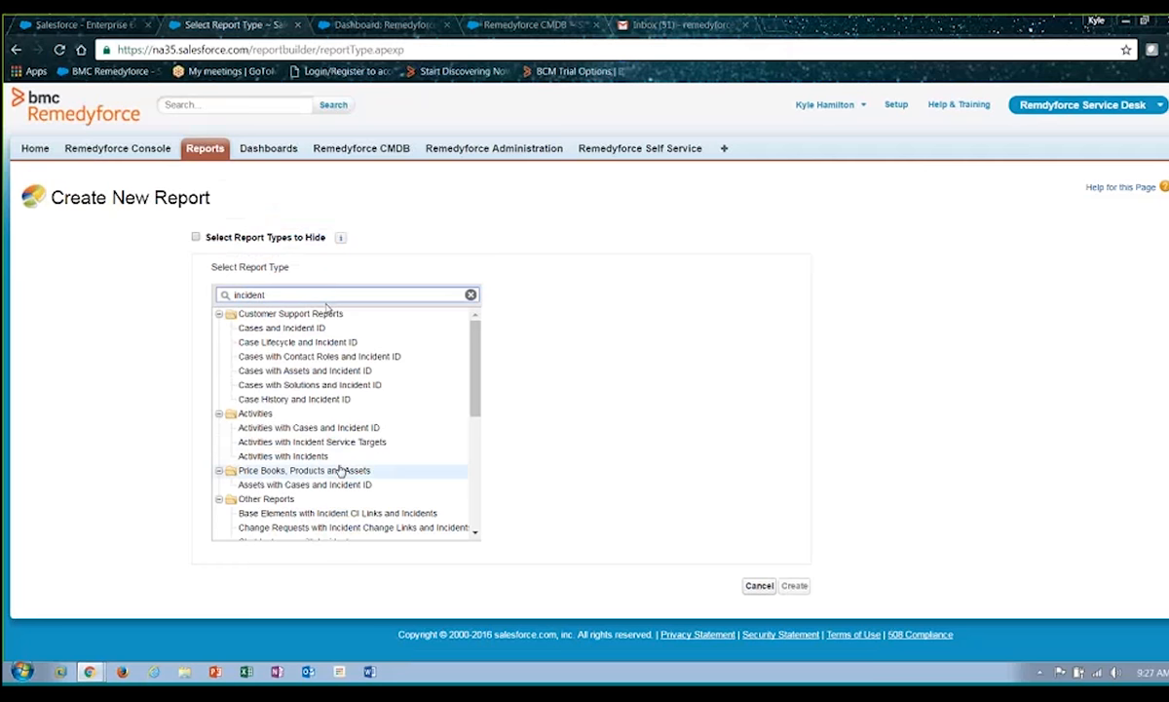
scroll(436, 424, down, 4)
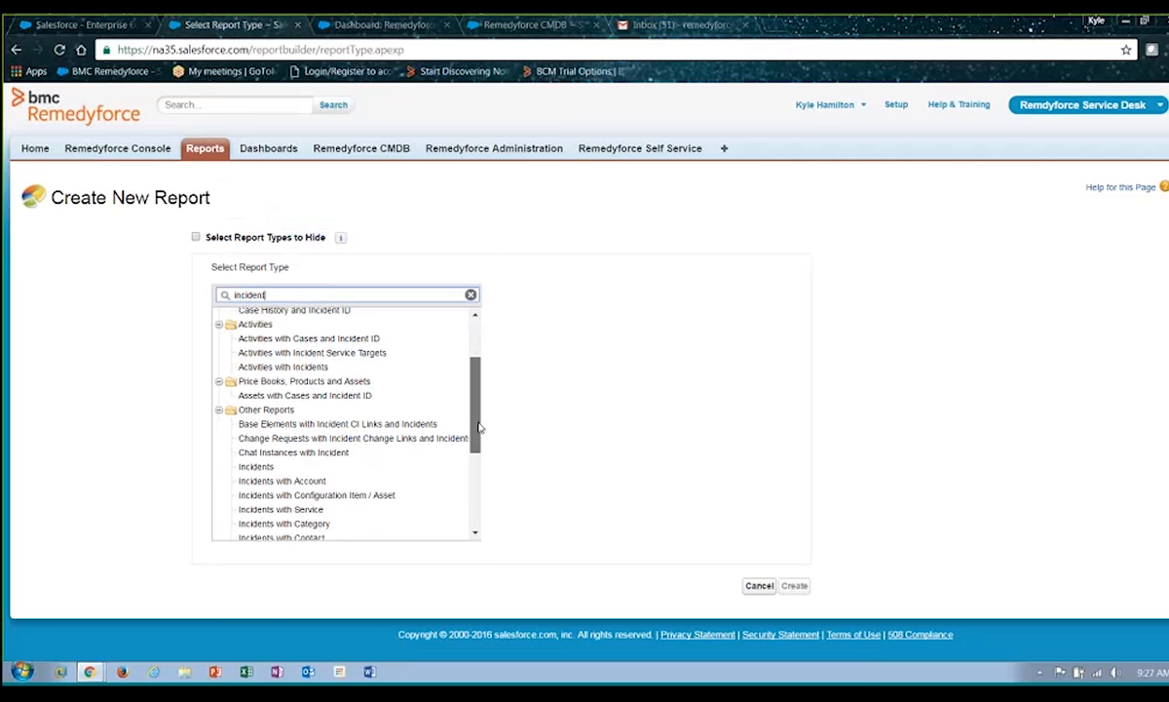
click(426, 386)
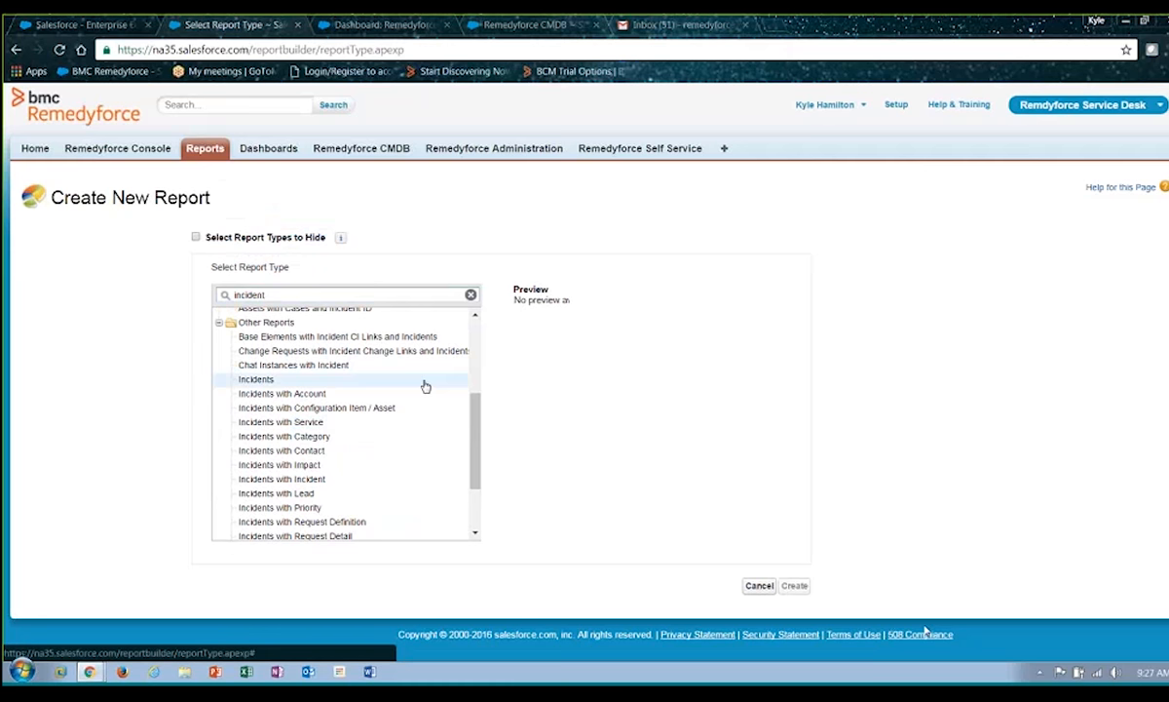
click(794, 586)
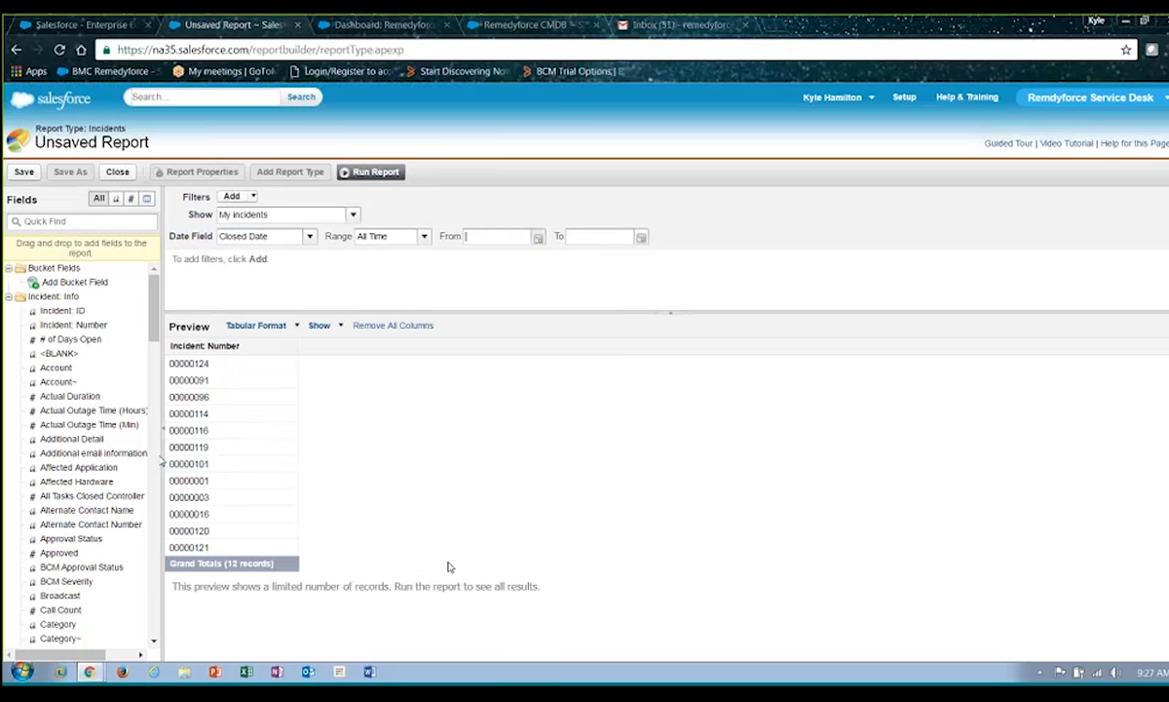
Step: Widen the field list and add the Account, Category and Client Name fields as columns in the report
drag(164, 463, 220, 462)
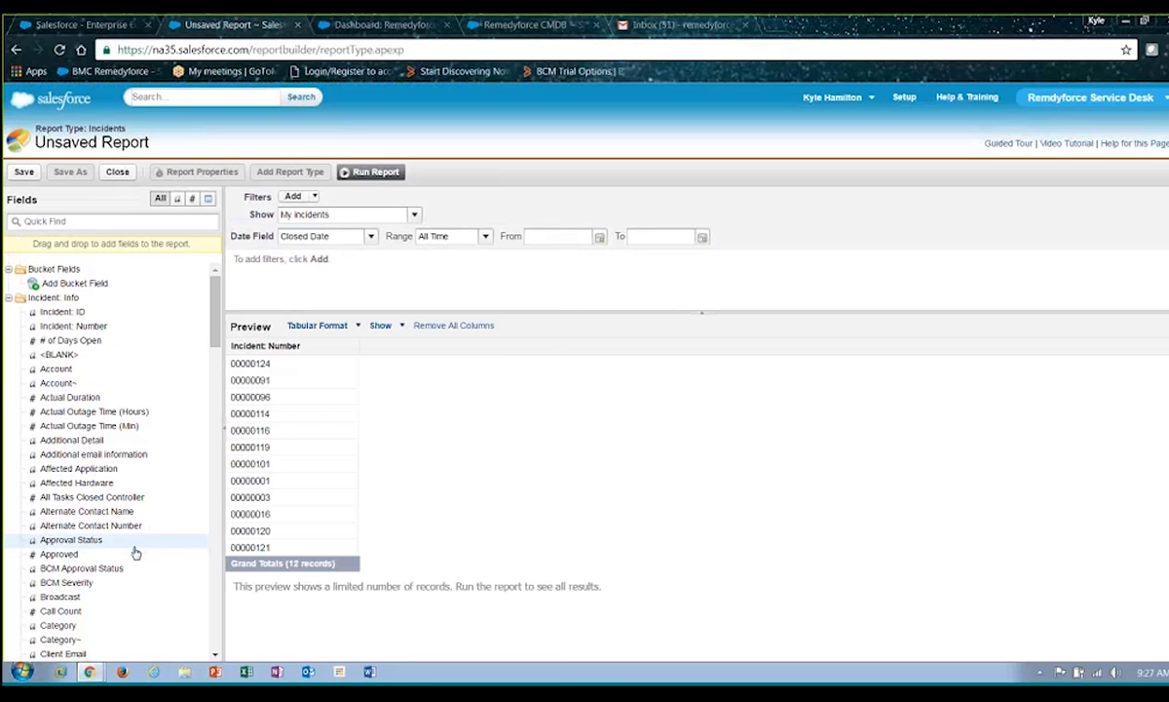
drag(88, 370, 302, 386)
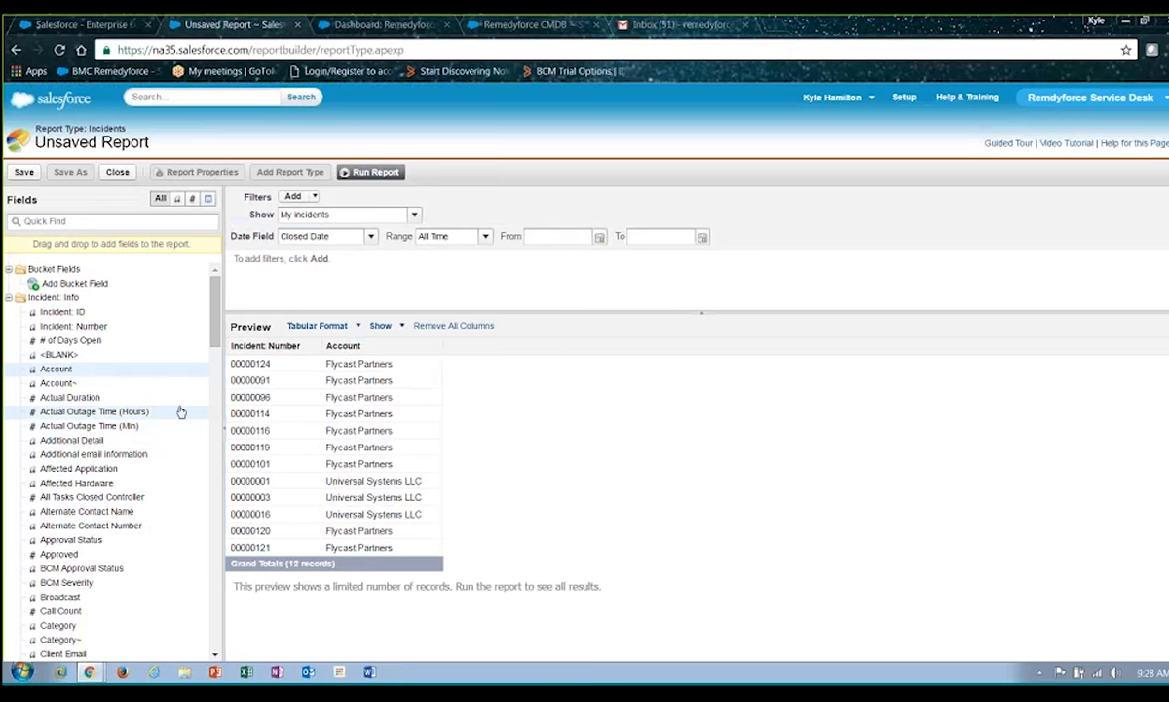
double_click(109, 631)
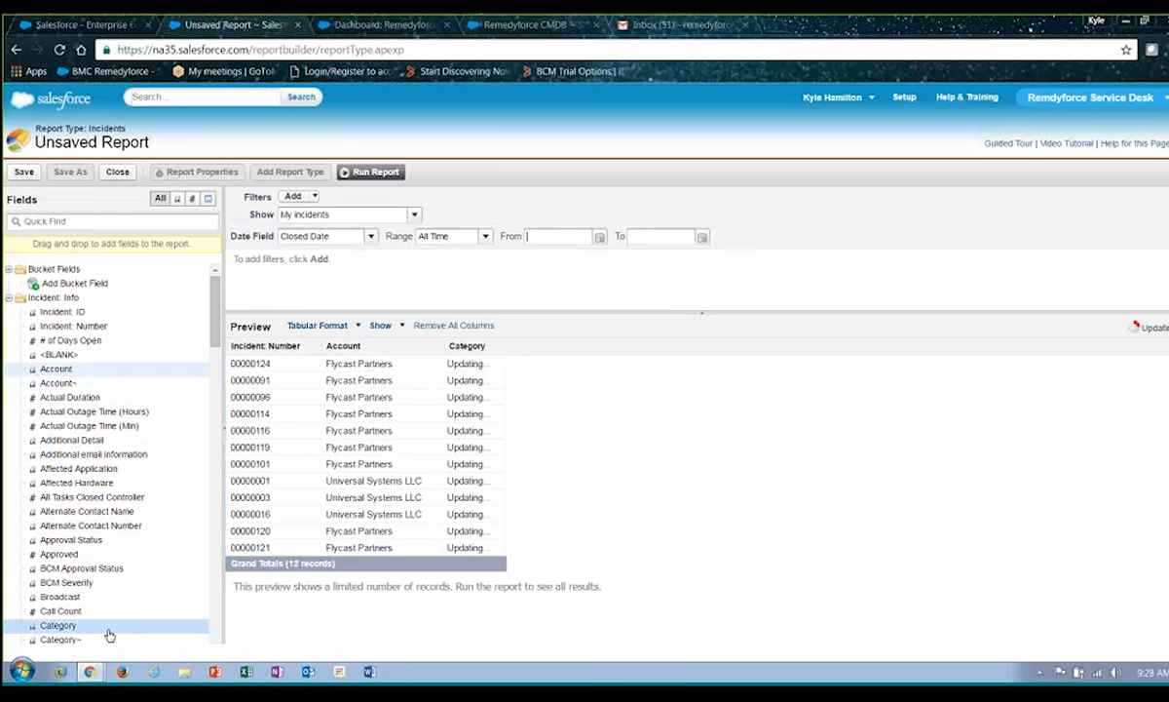
scroll(215, 656, down, 3)
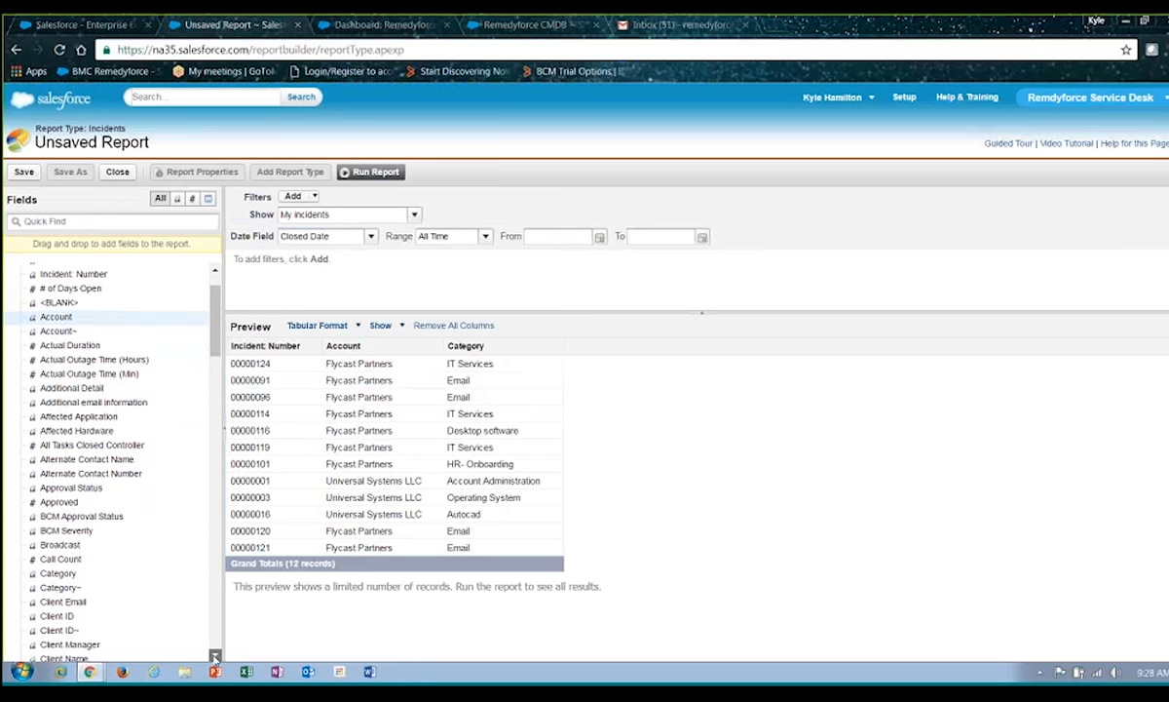
double_click(115, 435)
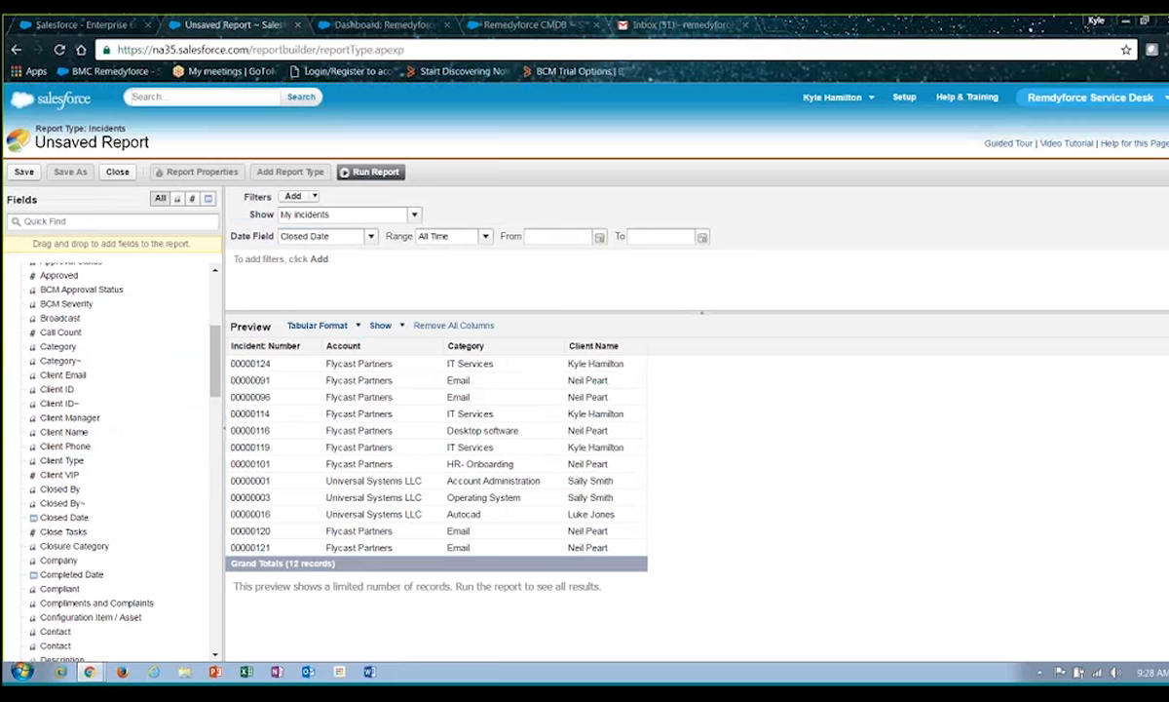
Step: Add the Description and Priority fields as columns after Client Name
double_click(143, 659)
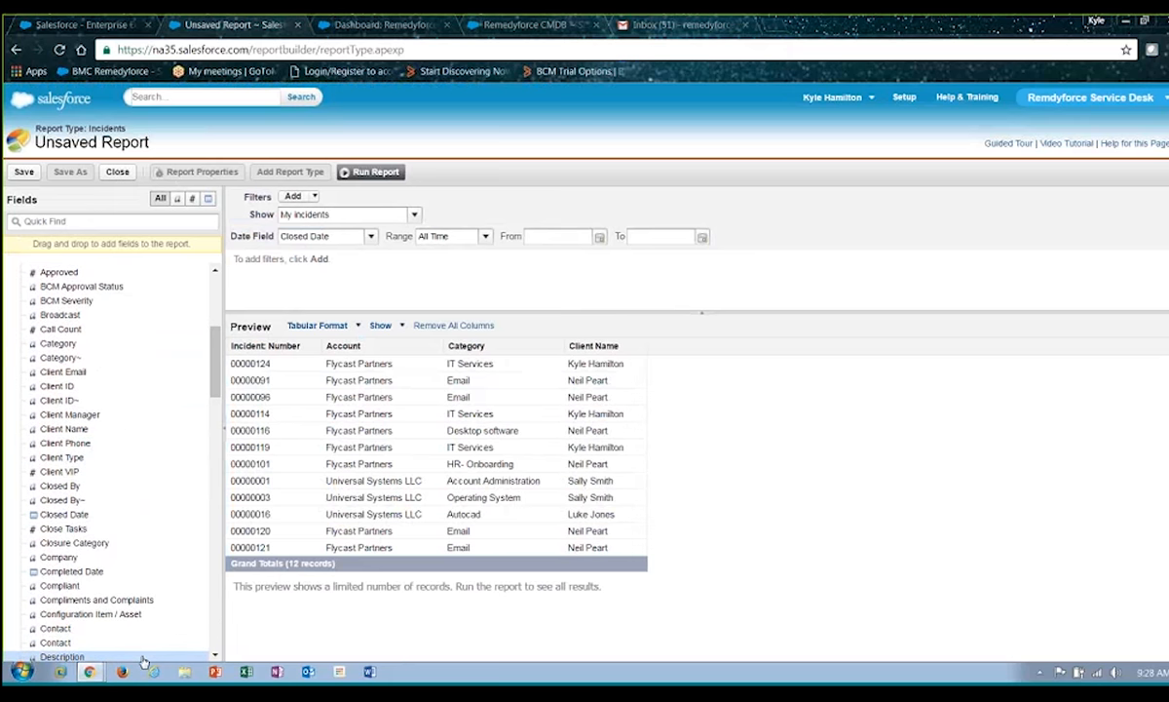
click(218, 628)
scroll(220, 630, down, 1)
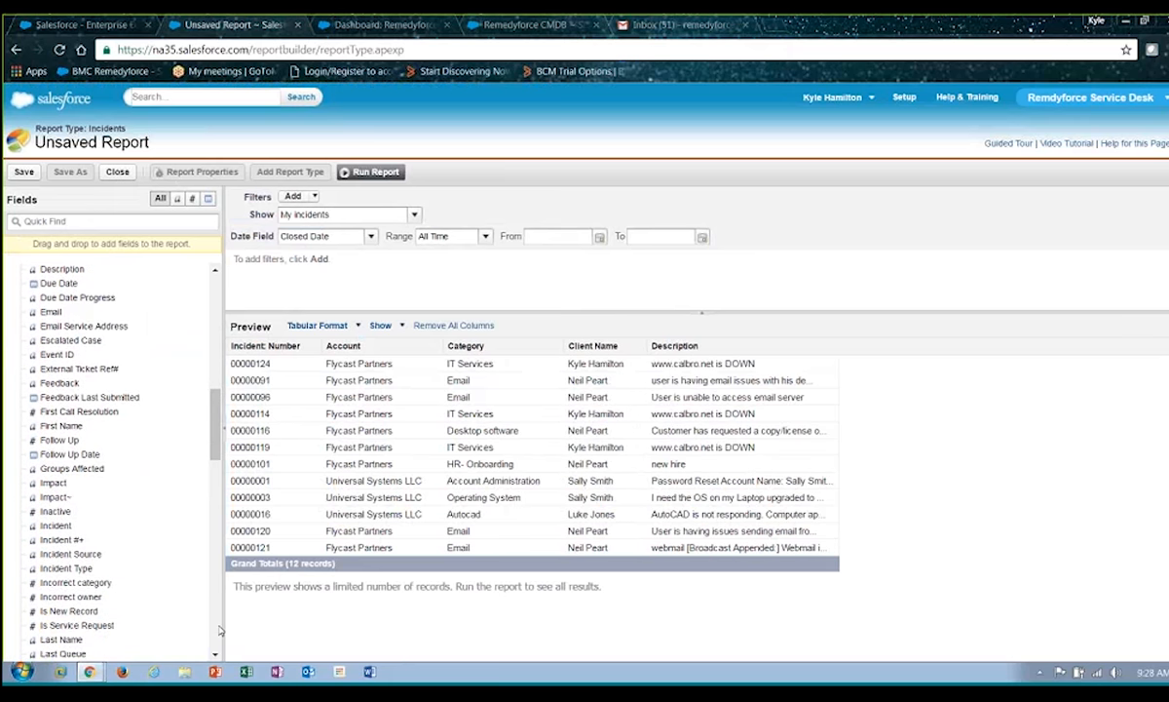
click(220, 631)
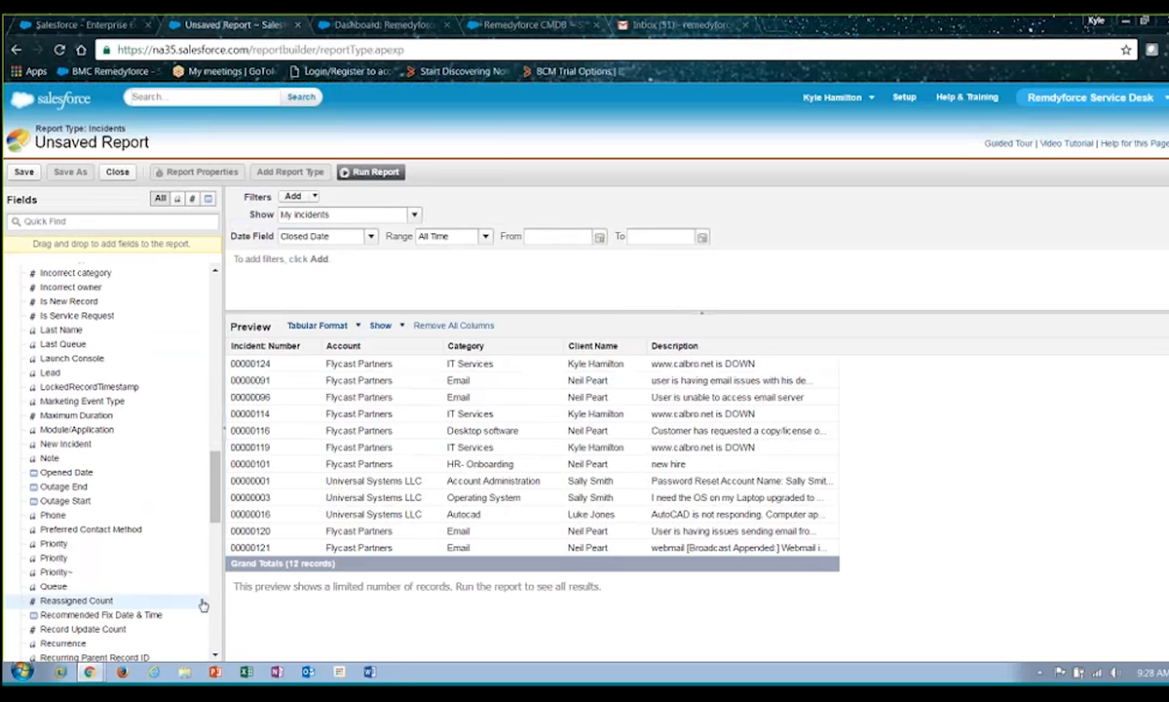
double_click(164, 548)
Step: Add the Status field as a column after Priority
scroll(146, 517, down, 7)
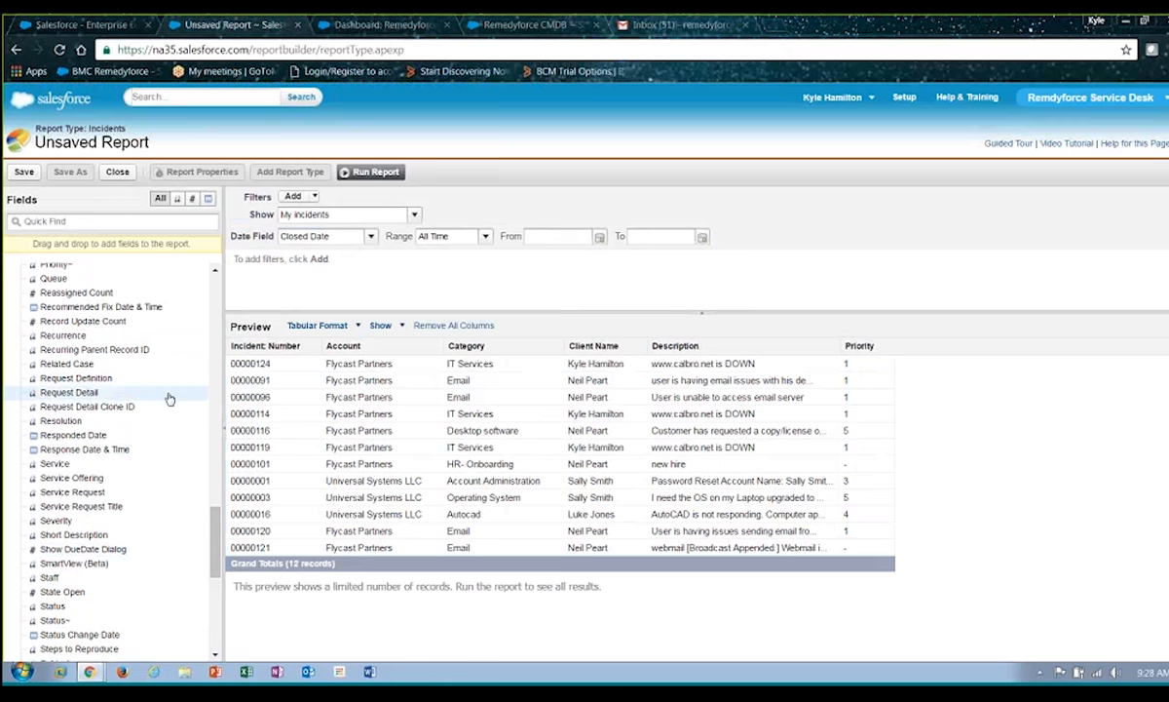
scroll(200, 497, up, 2)
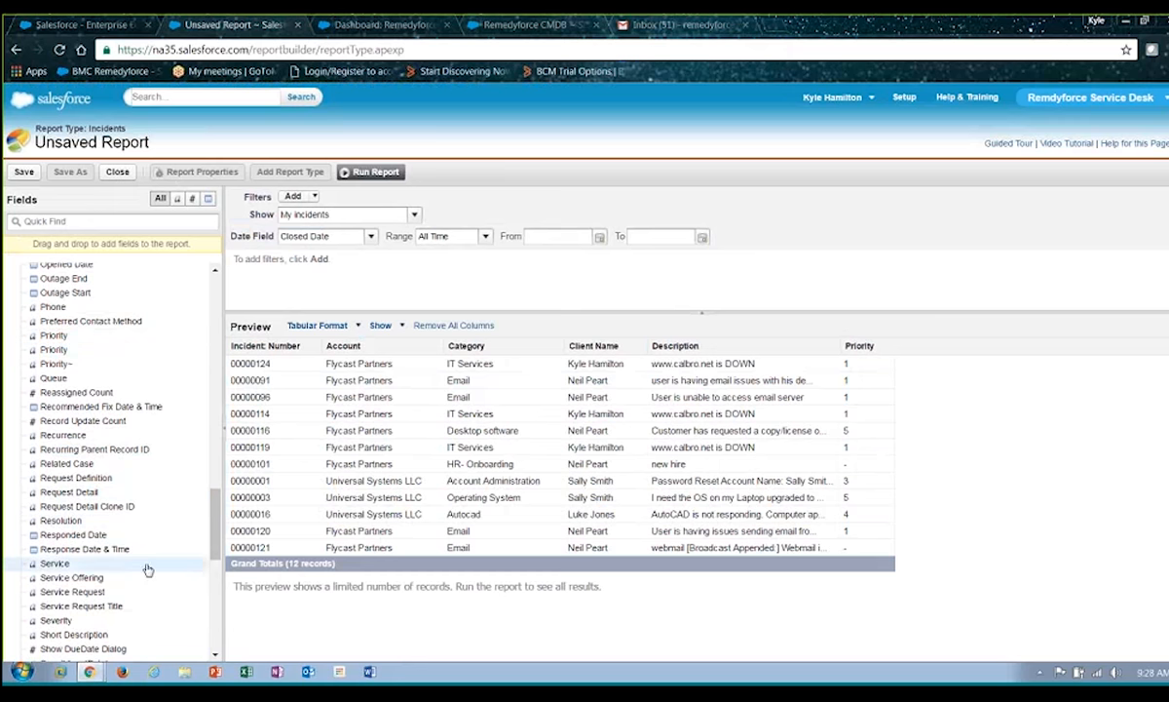
drag(186, 549, 216, 554)
scroll(156, 467, down, 4)
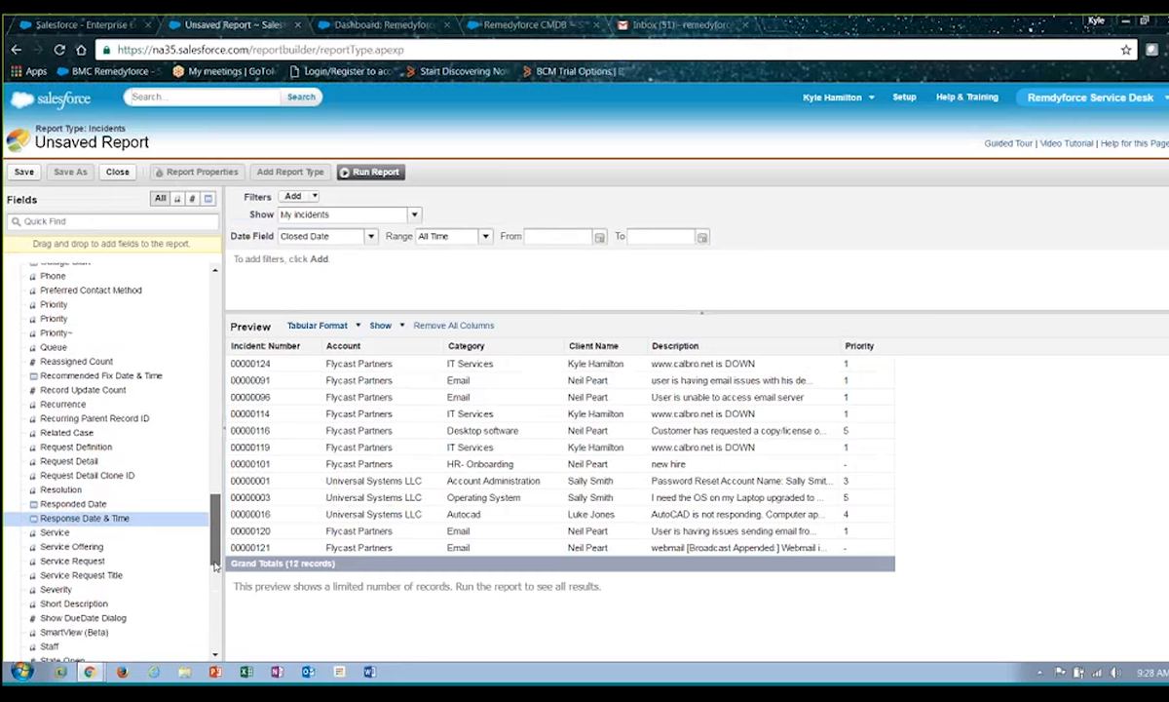
double_click(115, 316)
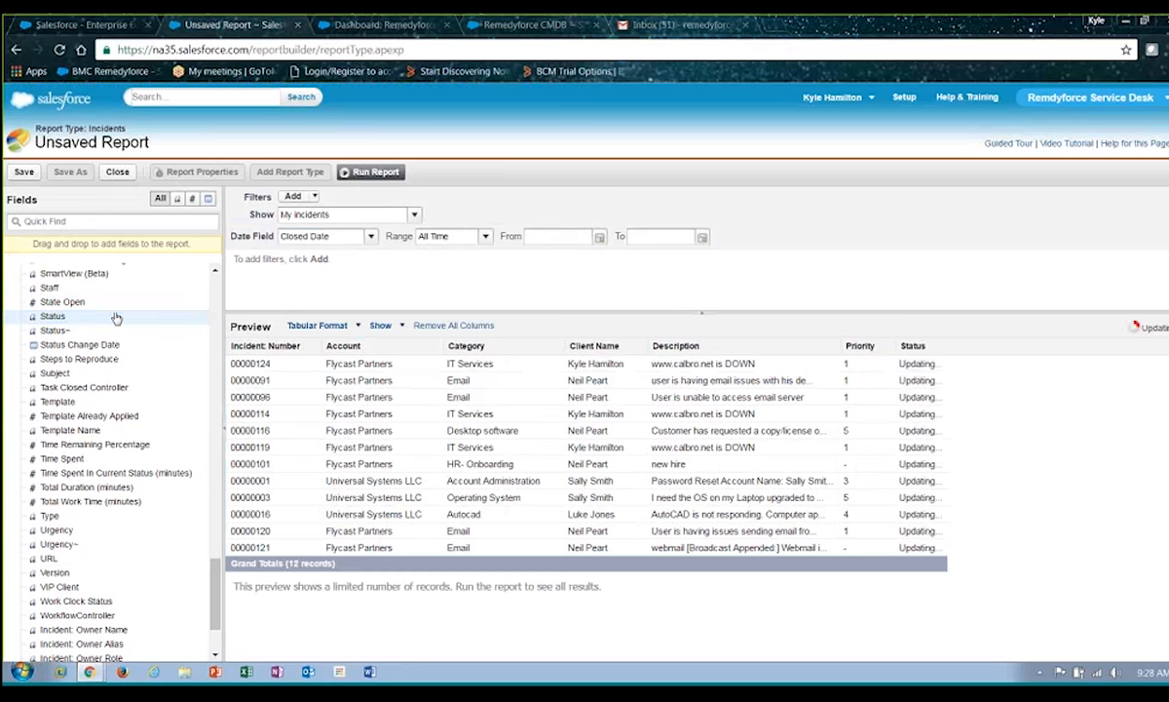
Step: Rearrange the report columns so Client Name precedes Category, and Status sits between Category and Description
click(960, 346)
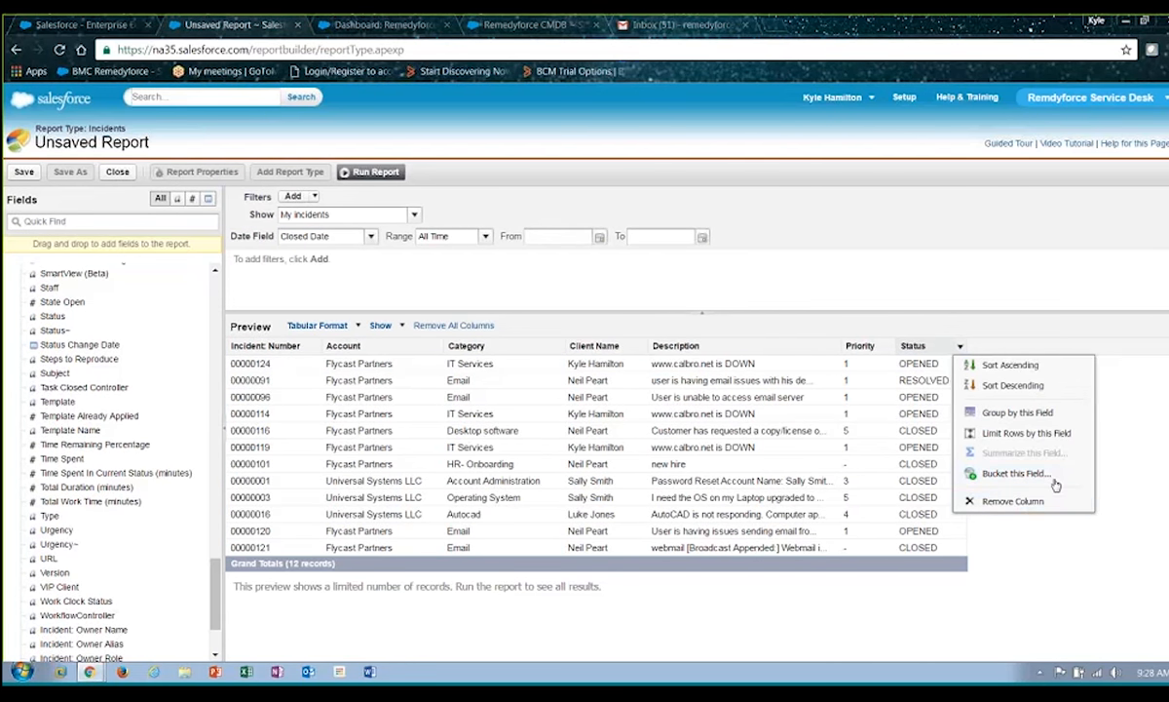
click(1113, 470)
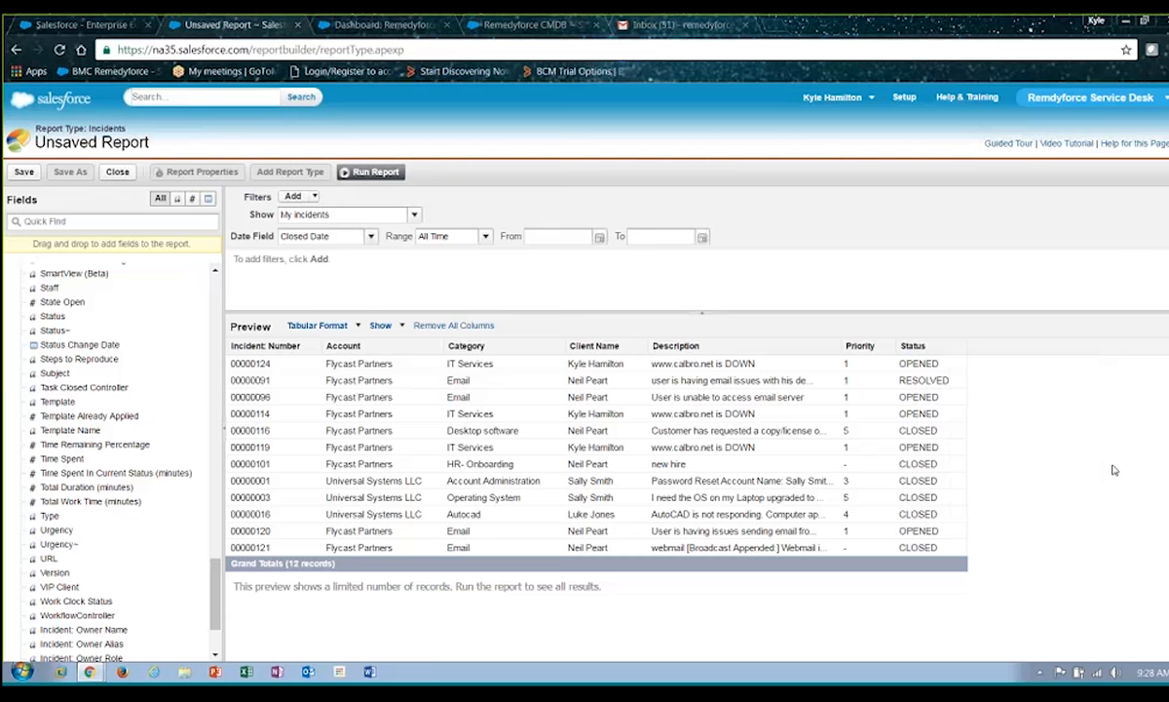
mouse_move(913, 346)
mouse_down()
mouse_move(843, 361)
mouse_move(581, 366)
mouse_move(421, 349)
mouse_move(643, 331)
mouse_move(913, 349)
mouse_move(900, 374)
mouse_move(673, 376)
mouse_move(584, 374)
mouse_move(933, 341)
mouse_move(955, 357)
mouse_move(587, 328)
mouse_move(664, 351)
mouse_move(585, 410)
mouse_move(438, 351)
mouse_up()
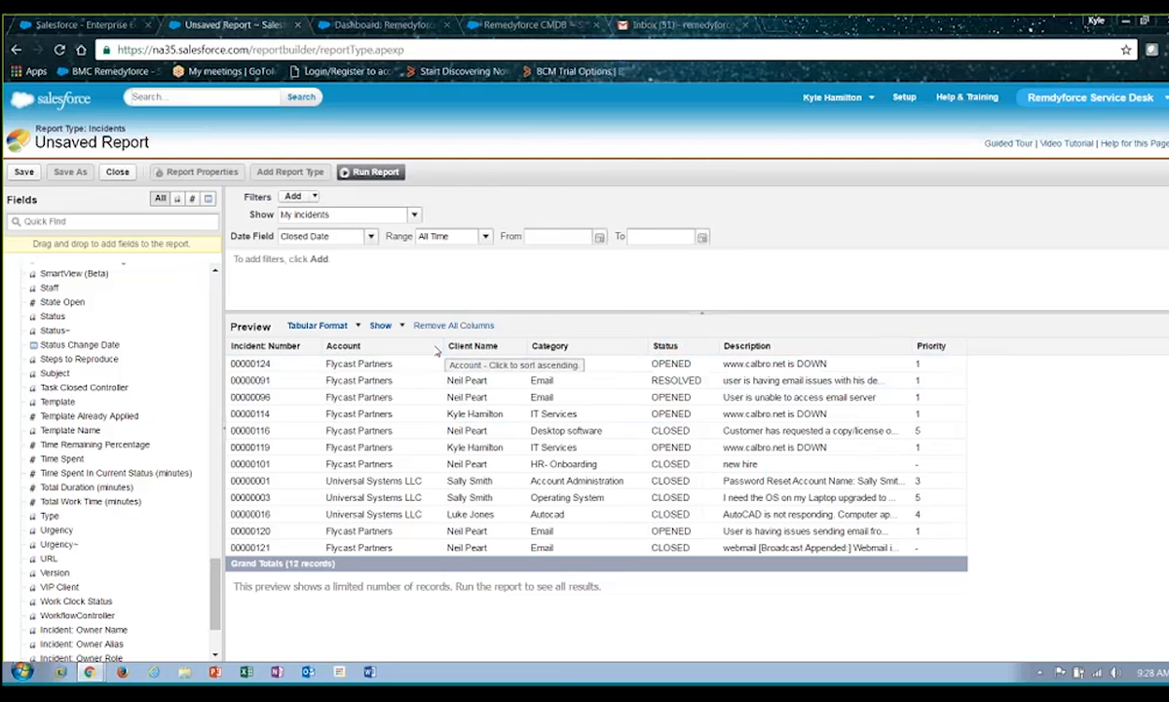
Step: Group the report rows by the Category field
click(438, 349)
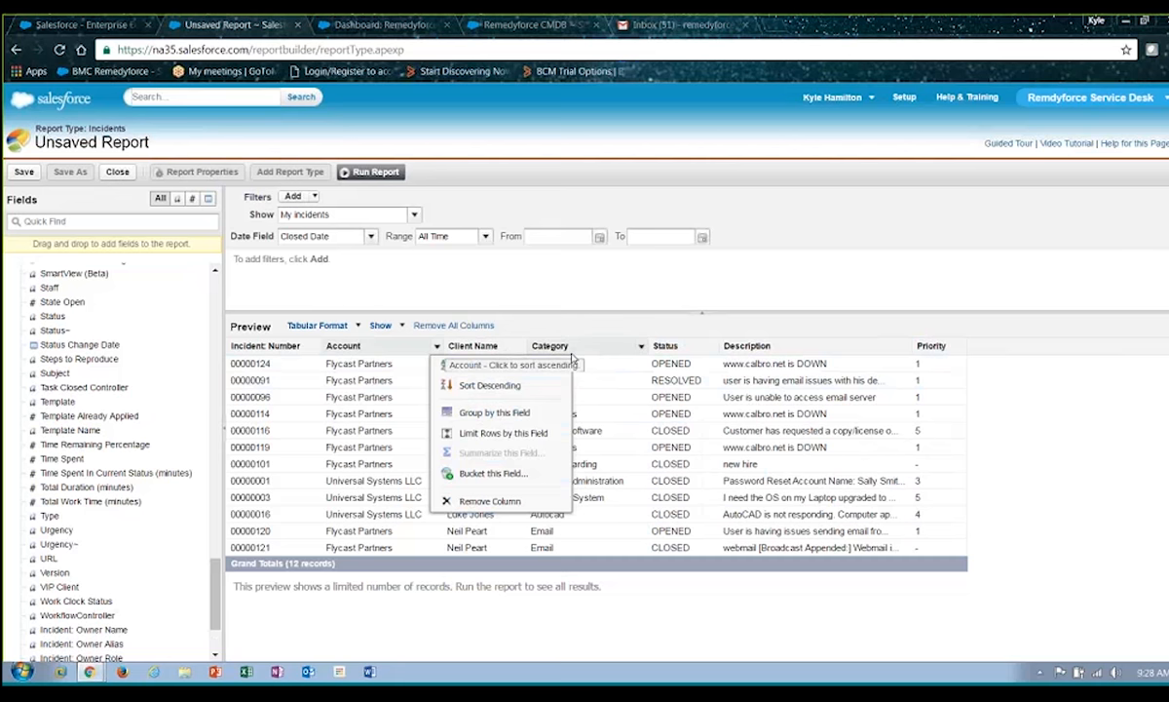
click(642, 348)
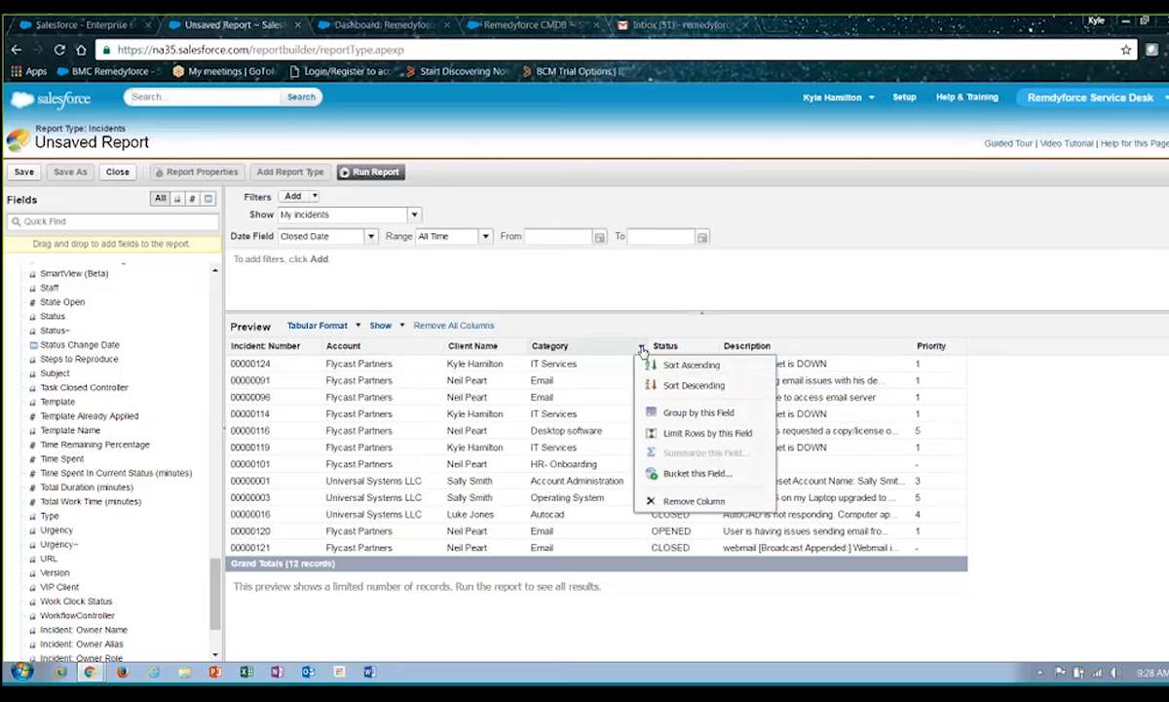
click(672, 412)
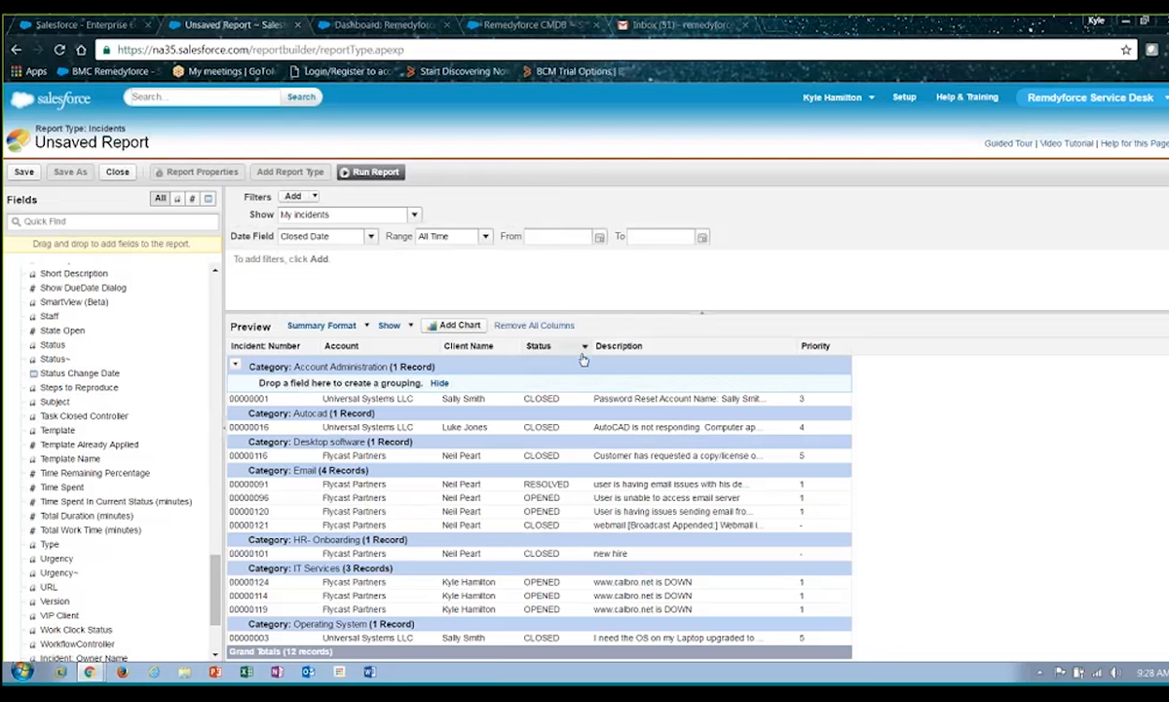
Step: Add a donut chart of record count by category to the report, titled "My Incident View"
click(456, 325)
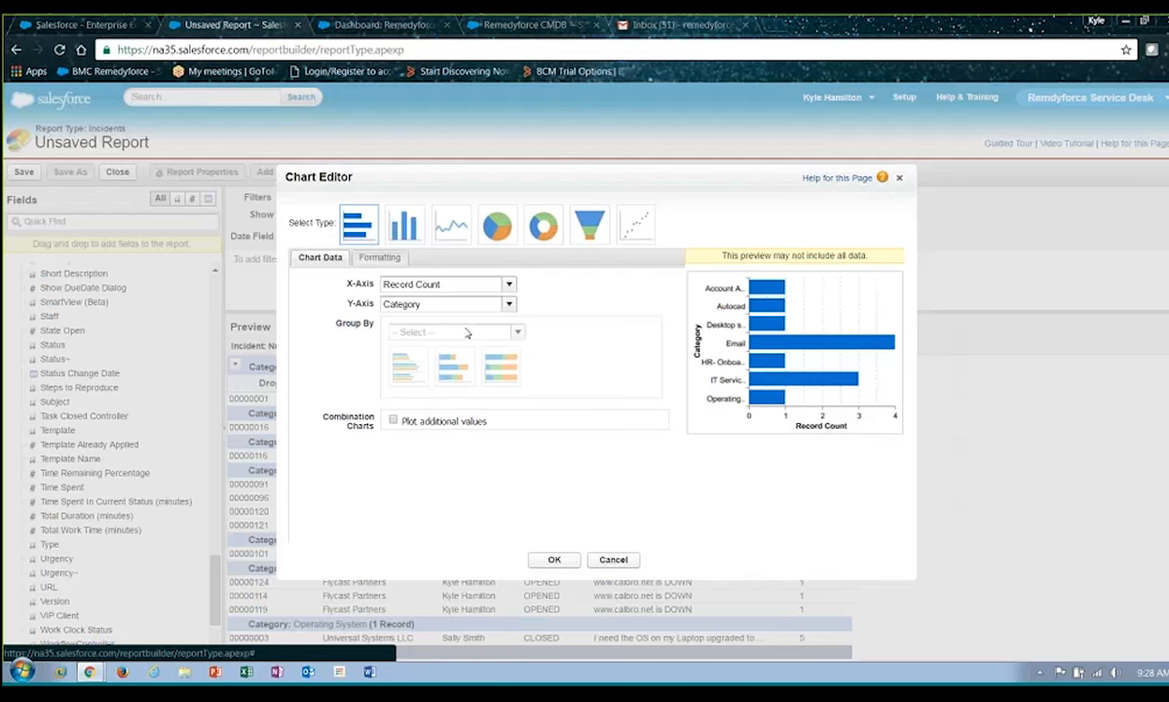
click(543, 225)
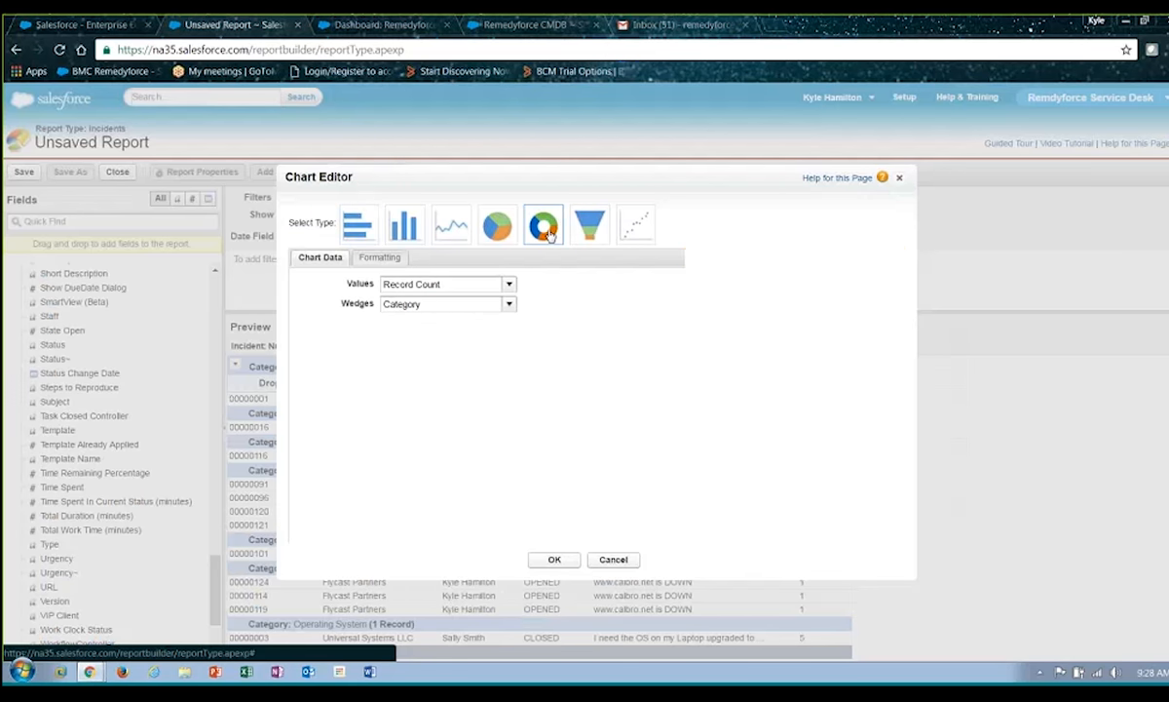
click(380, 257)
click(427, 282)
text(My In)
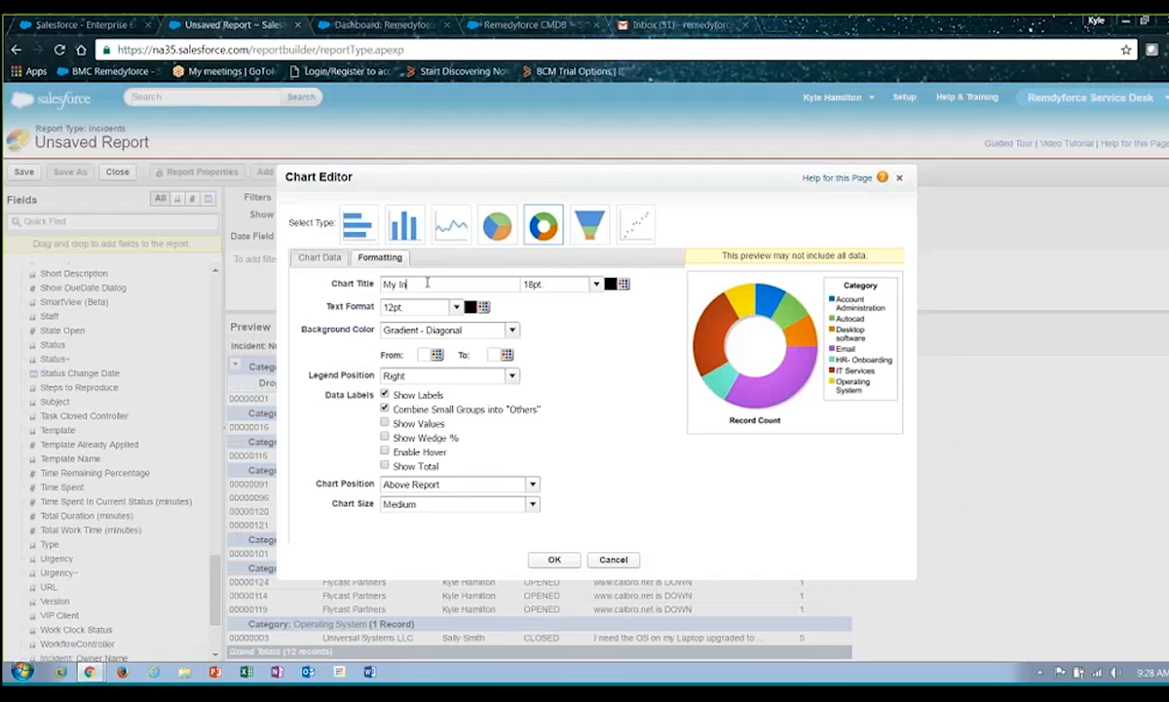
text(cident View)
Step: Enable Show Values, Show Wedge %, Enable Hover and Show Total for the donut chart, apply it and inspect its wedges
click(384, 423)
click(384, 437)
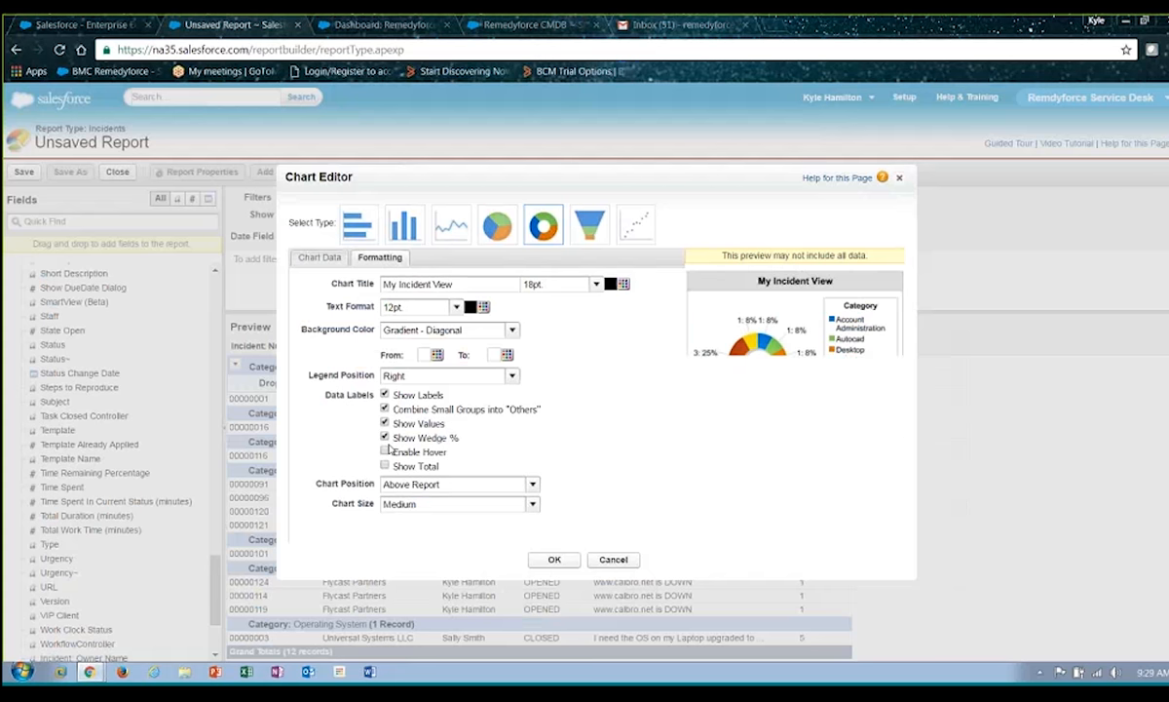
click(385, 451)
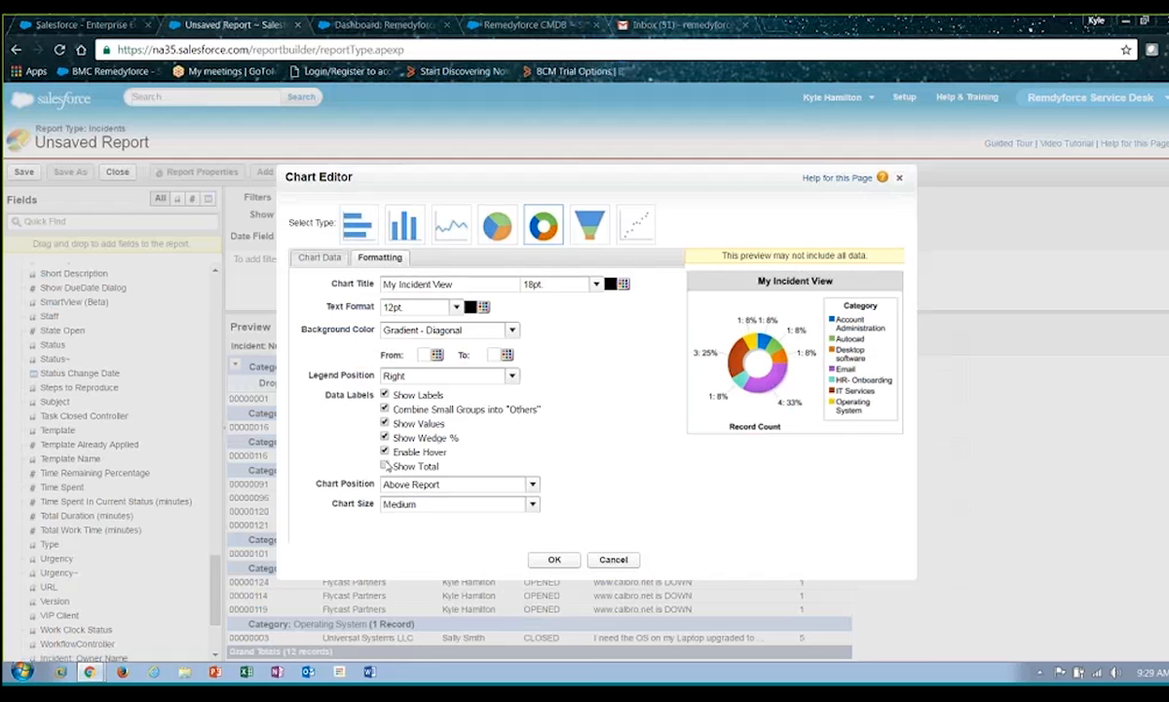
click(554, 558)
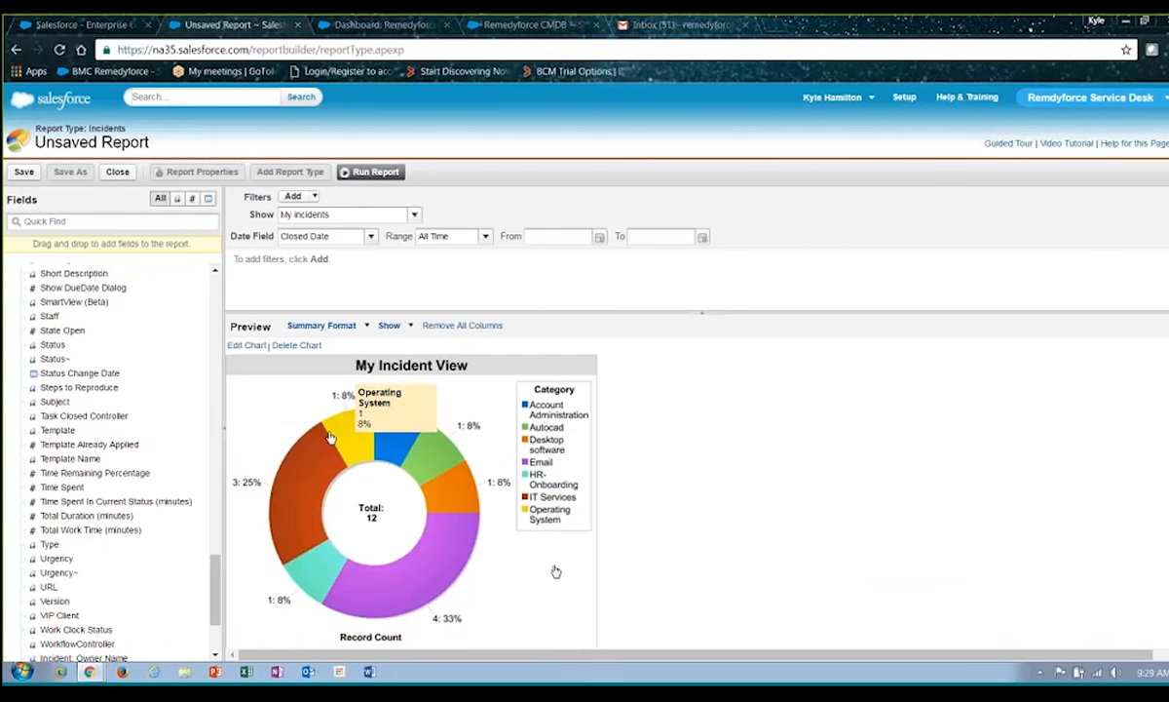
mouse_move(380, 589)
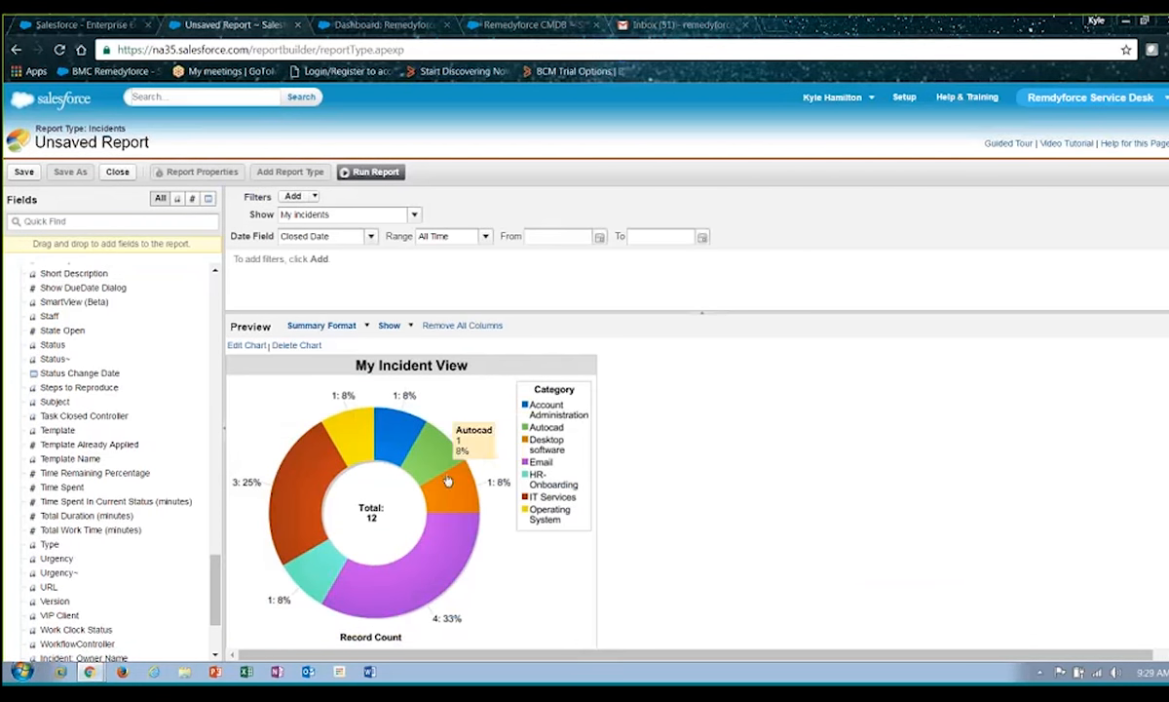
mouse_move(444, 489)
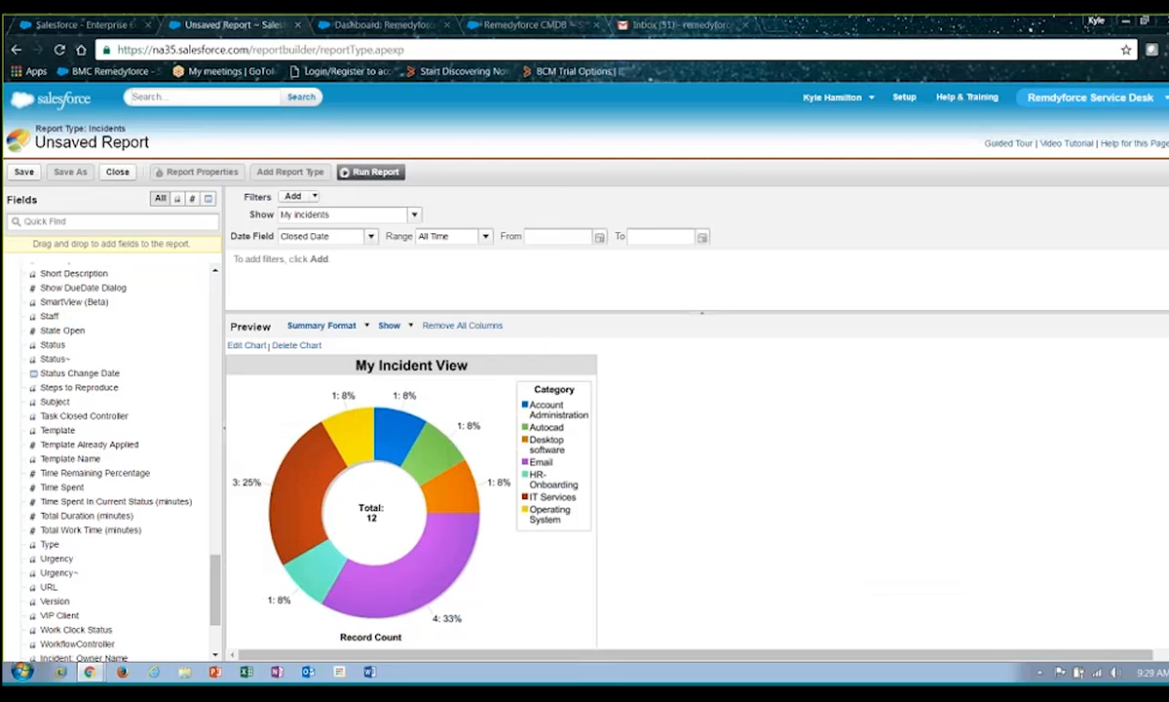
Step: Add a report filter for State Open equals True
scroll(683, 487, down, 3)
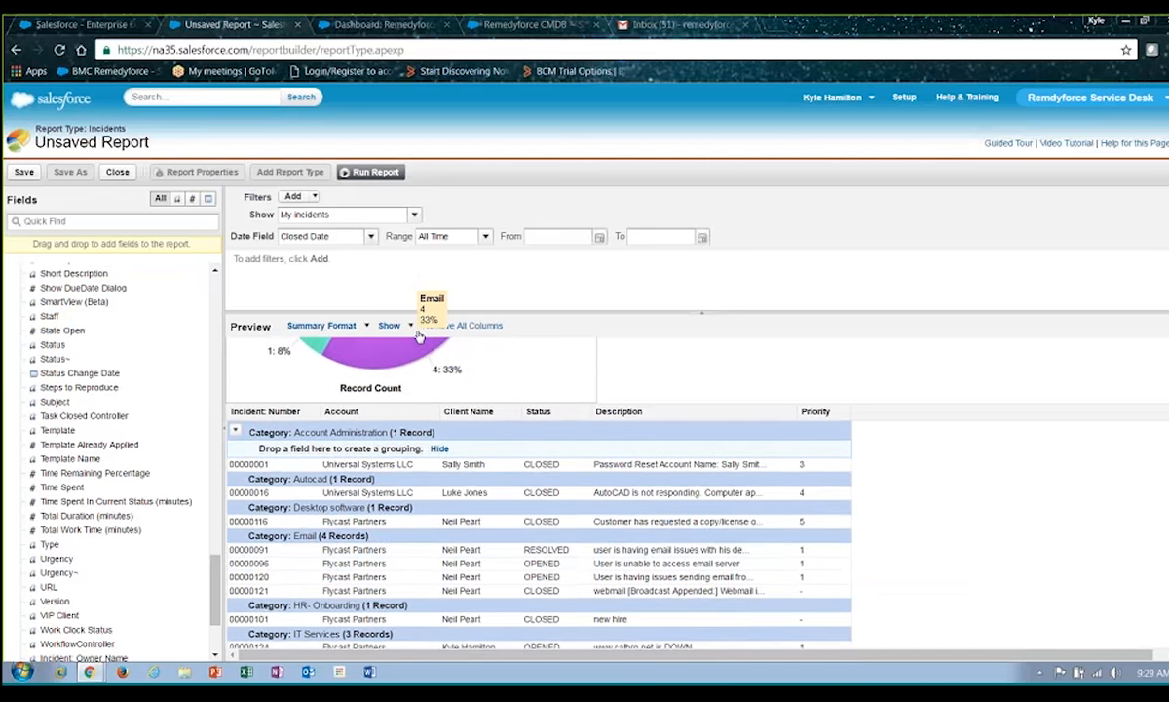
click(301, 197)
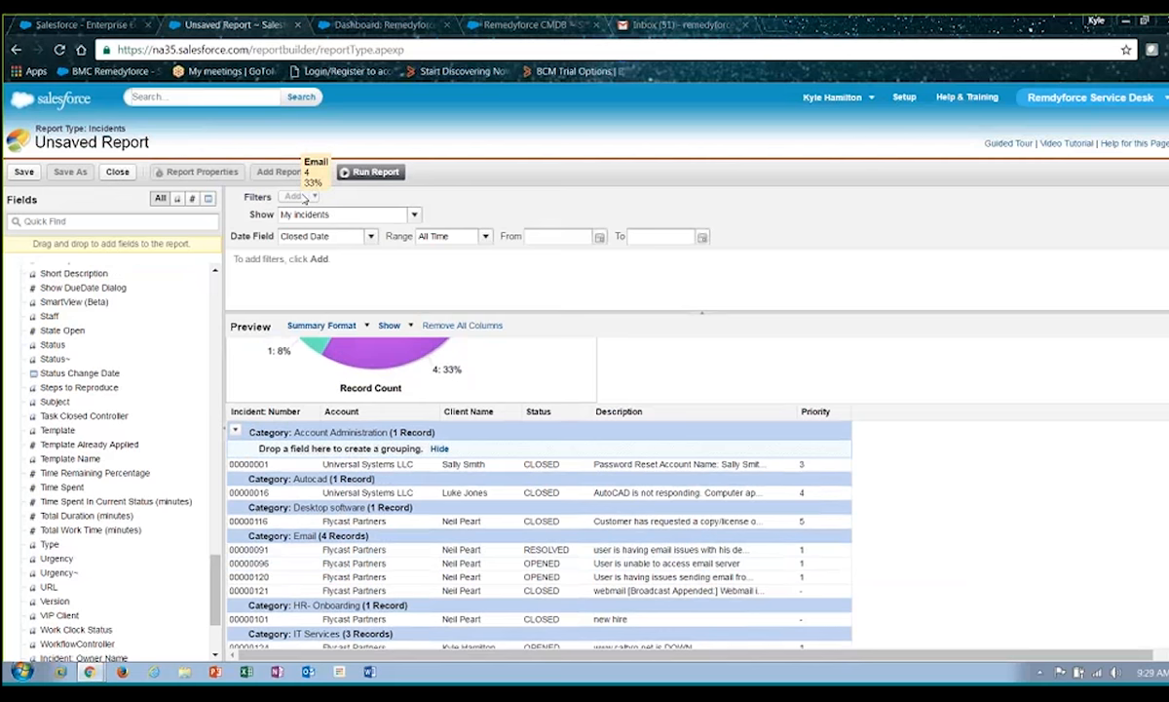
click(400, 261)
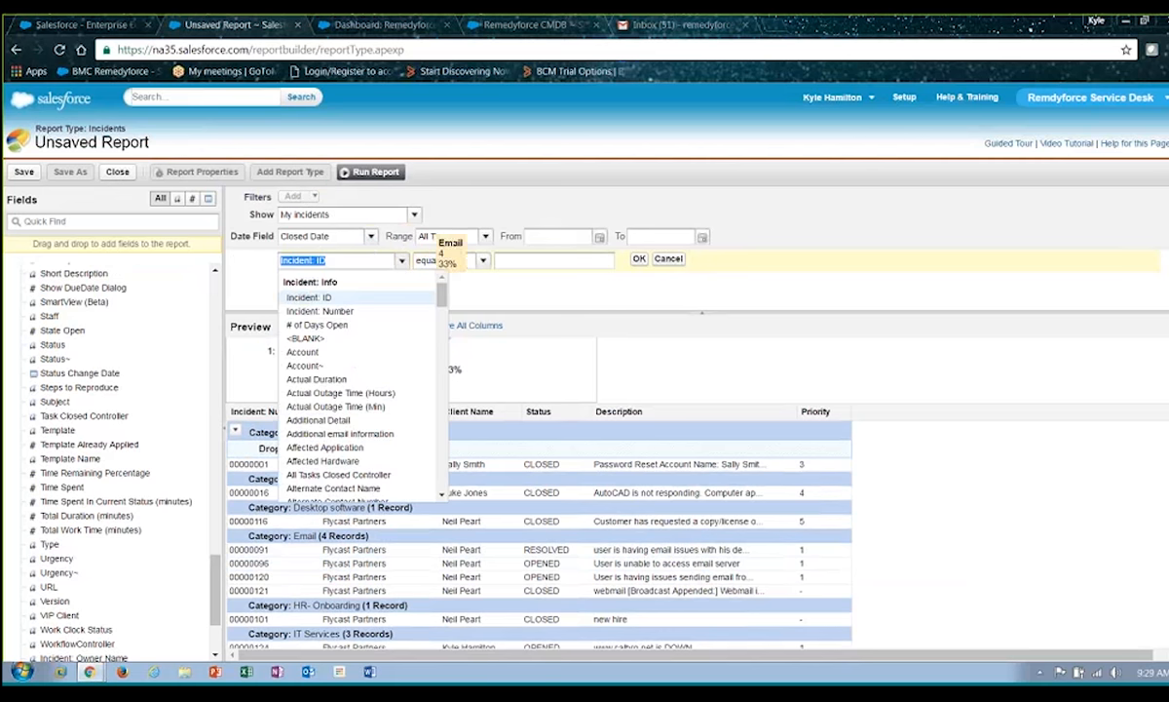
drag(441, 296, 450, 458)
click(308, 409)
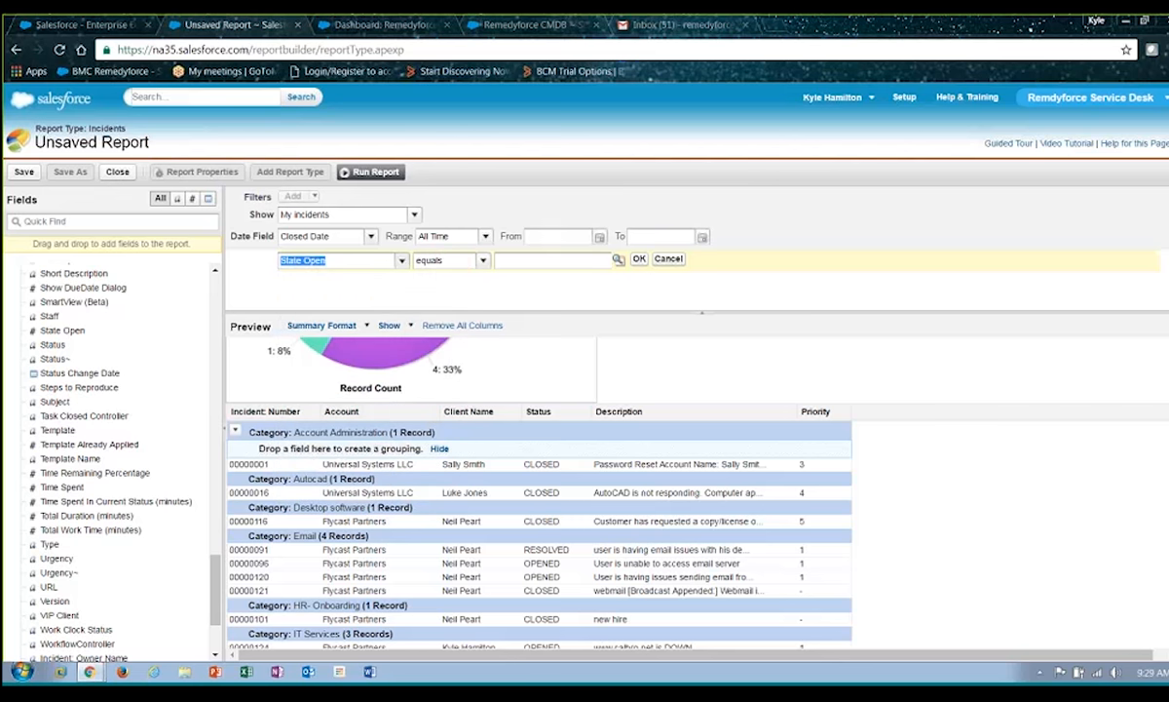
click(617, 259)
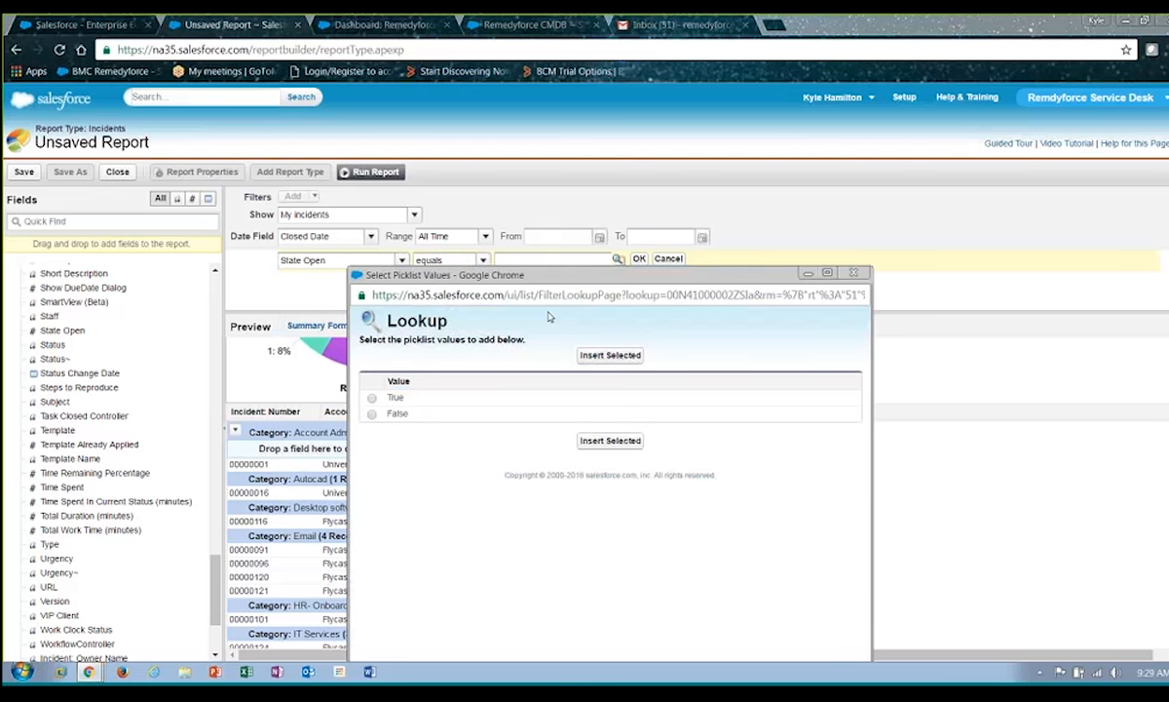
click(610, 355)
click(640, 260)
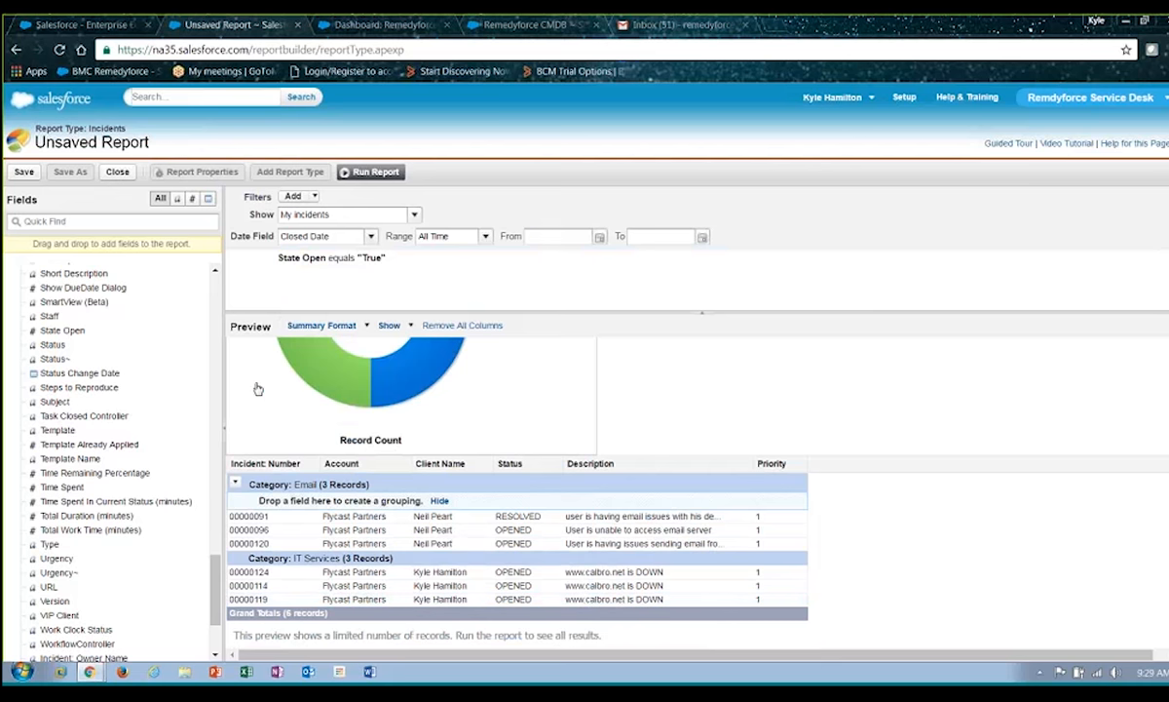
Step: Save the report as "My Incident View" in the BMC Remedyforce Reports folder and run it
click(117, 172)
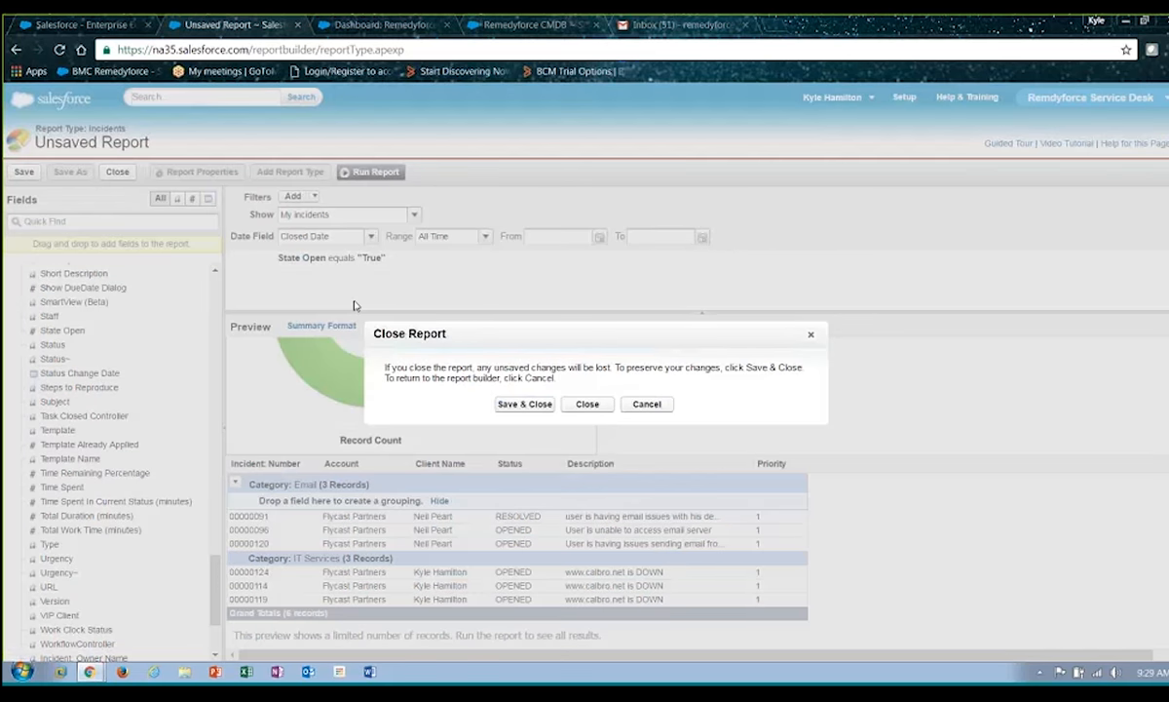
click(512, 404)
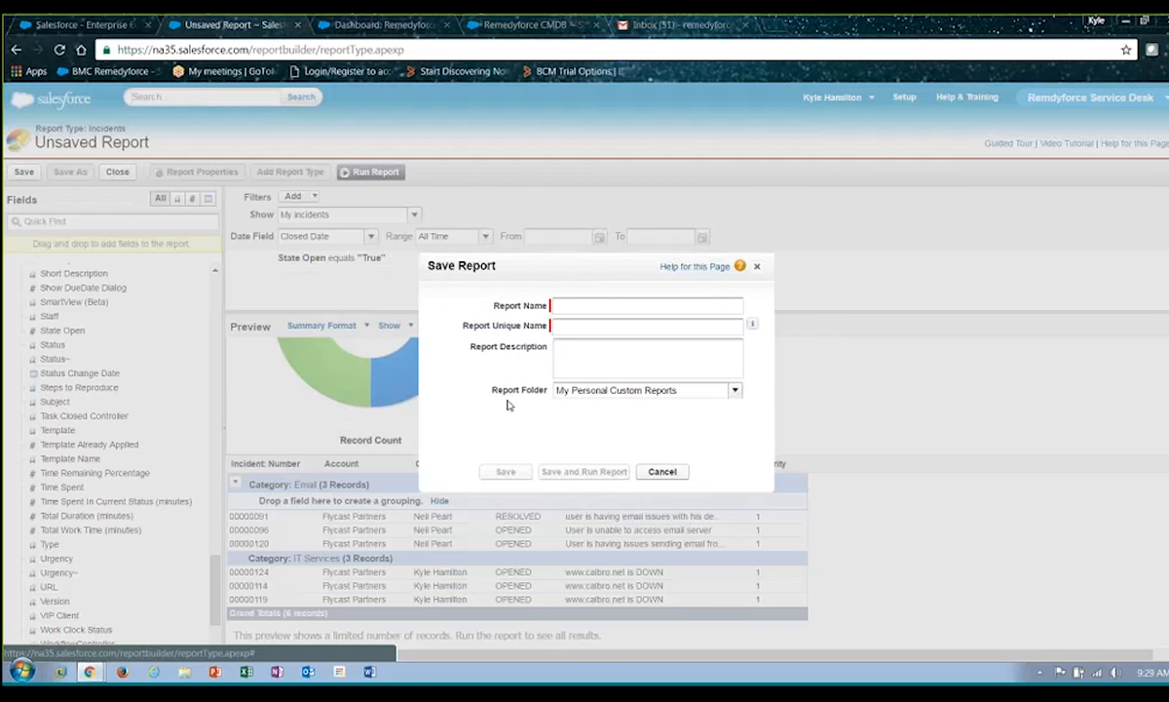
click(606, 311)
text(My )
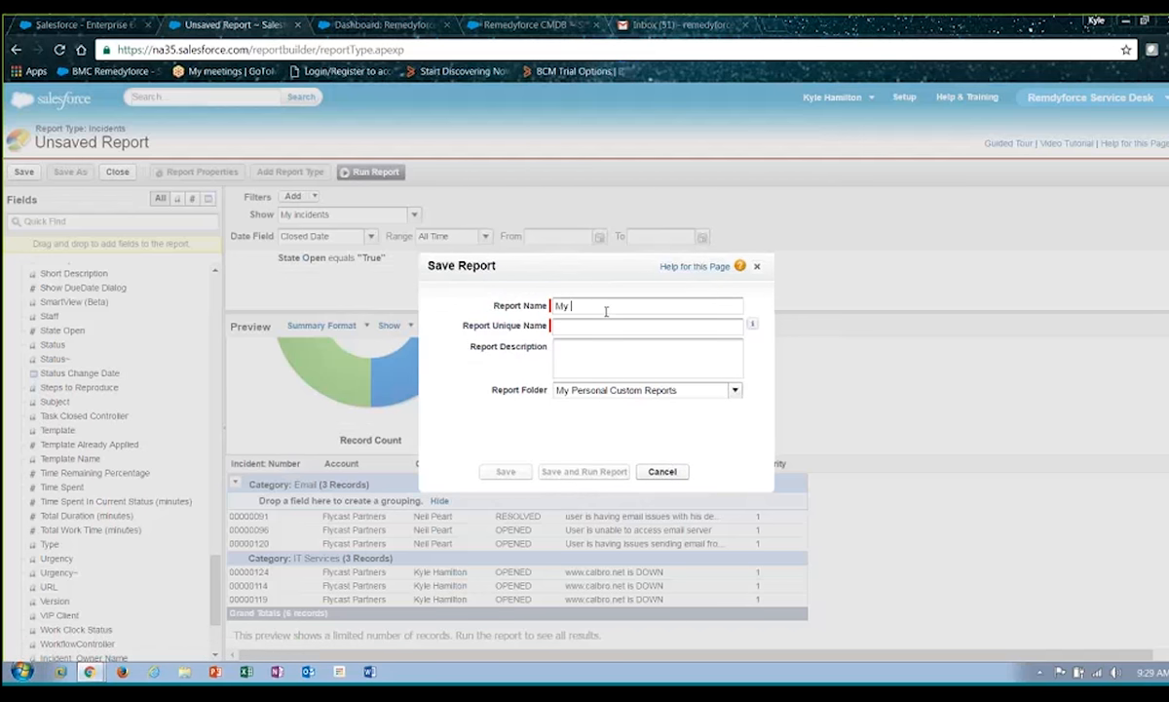
text(Incident View)
key(Tab)
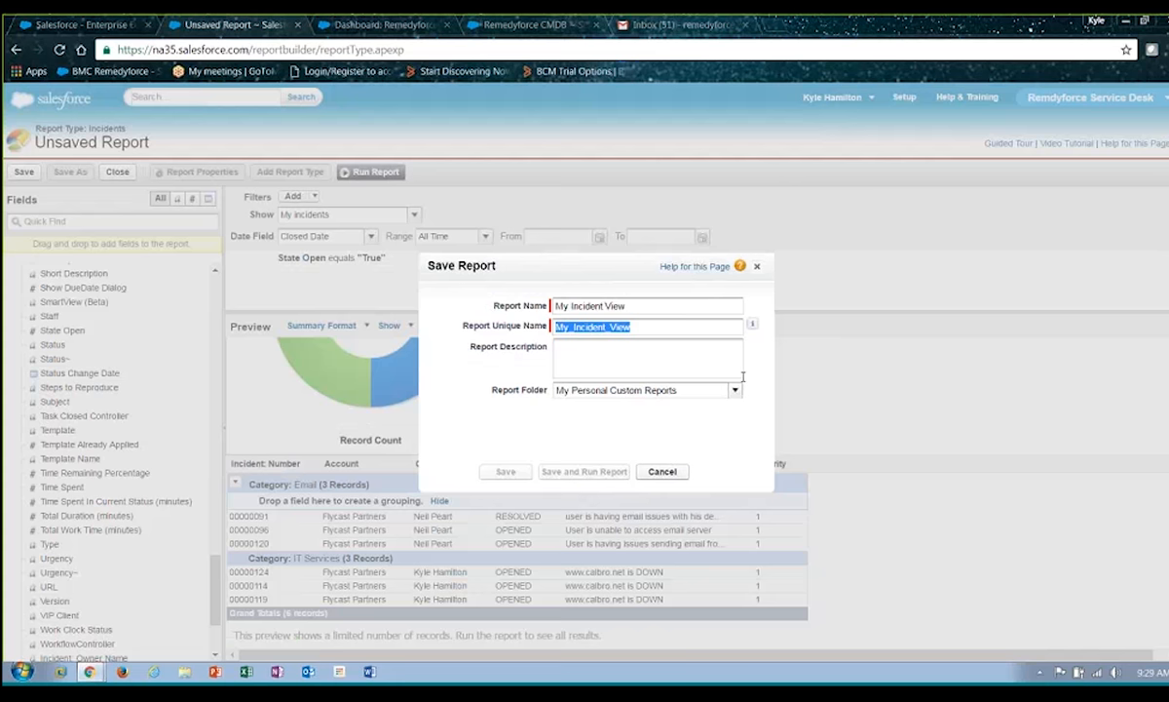
click(737, 391)
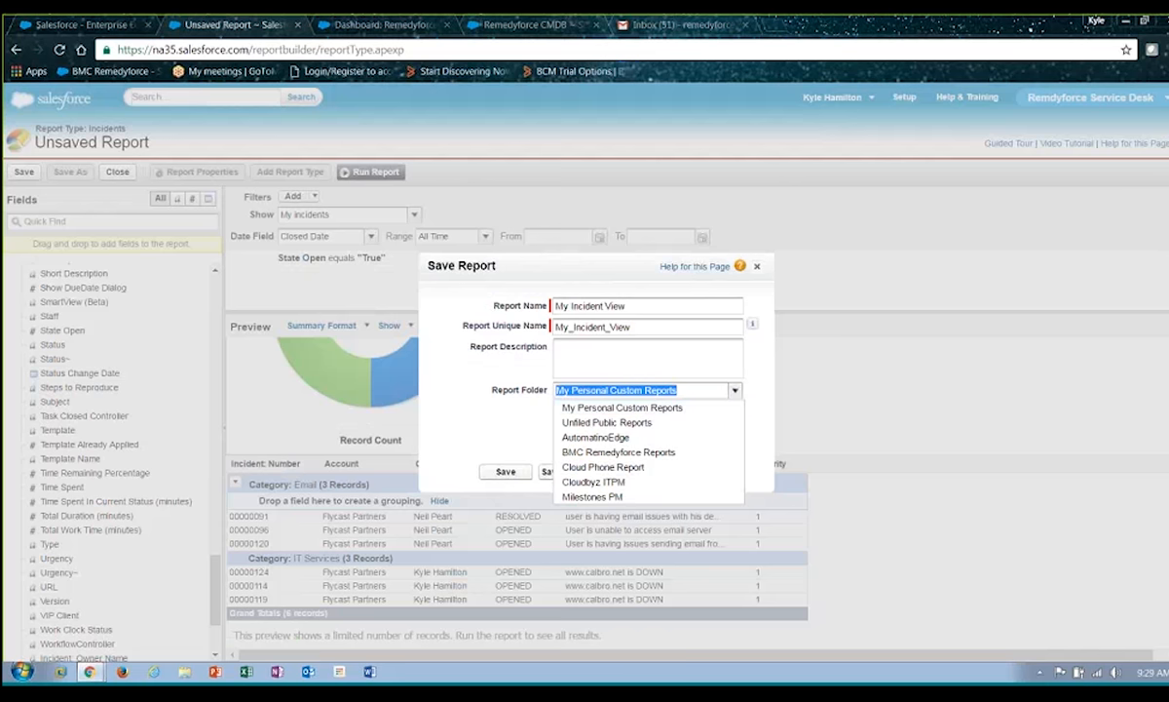
click(698, 452)
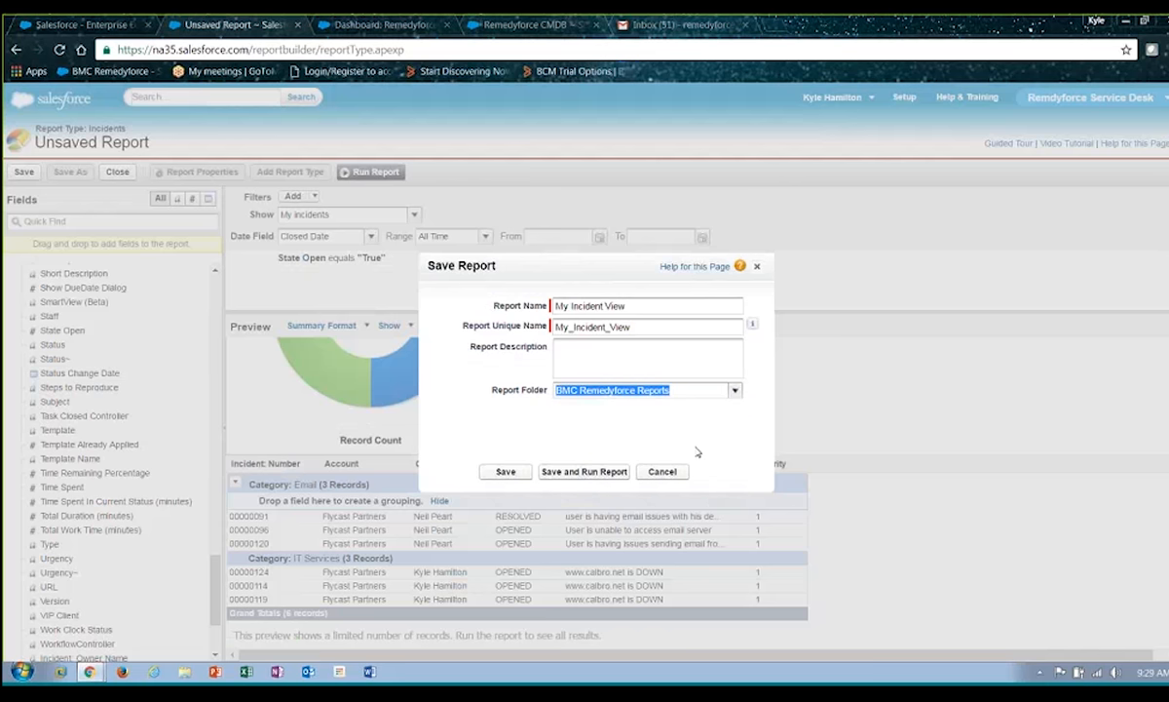
click(571, 474)
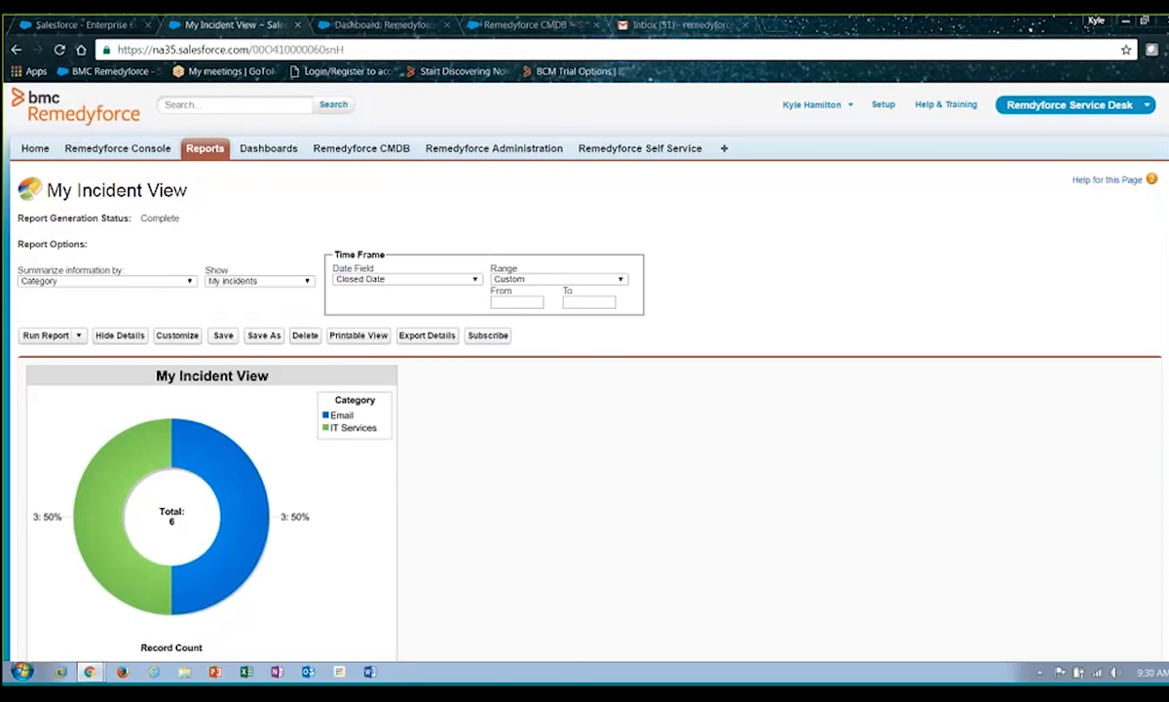
Step: Review the chart and grouped incidents in the report, return to the reports list and open My Incident View from there
scroll(584, 390, down, 4)
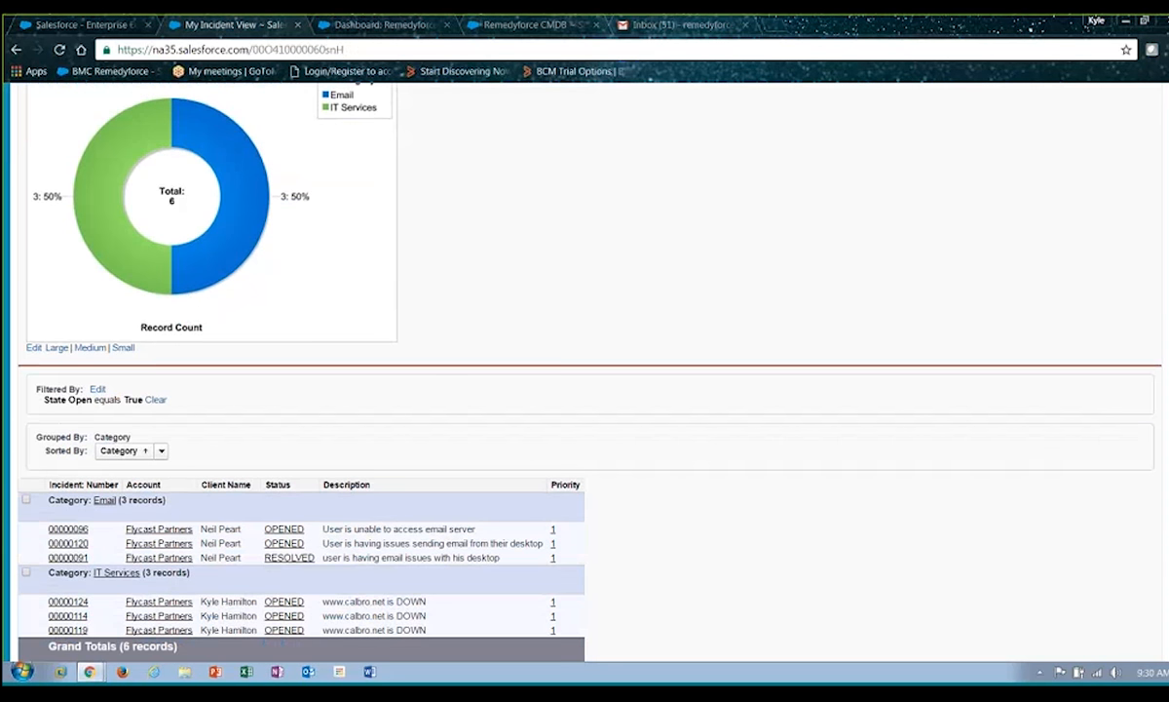
scroll(585, 390, up, 4)
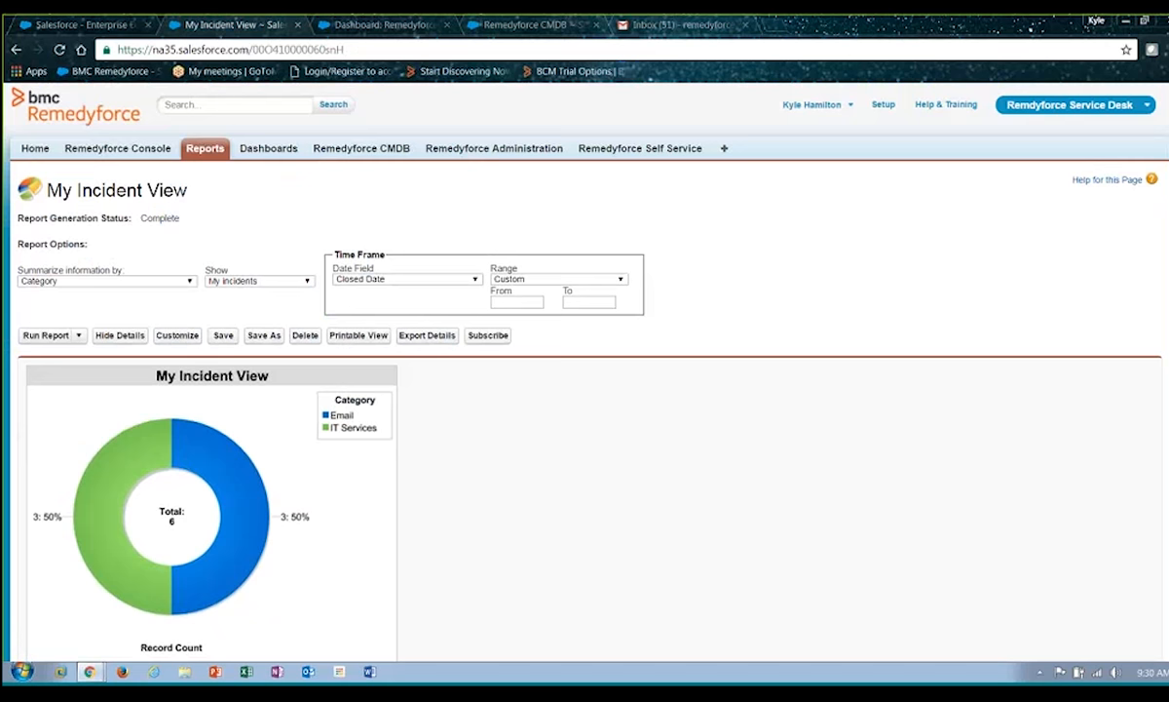
click(206, 149)
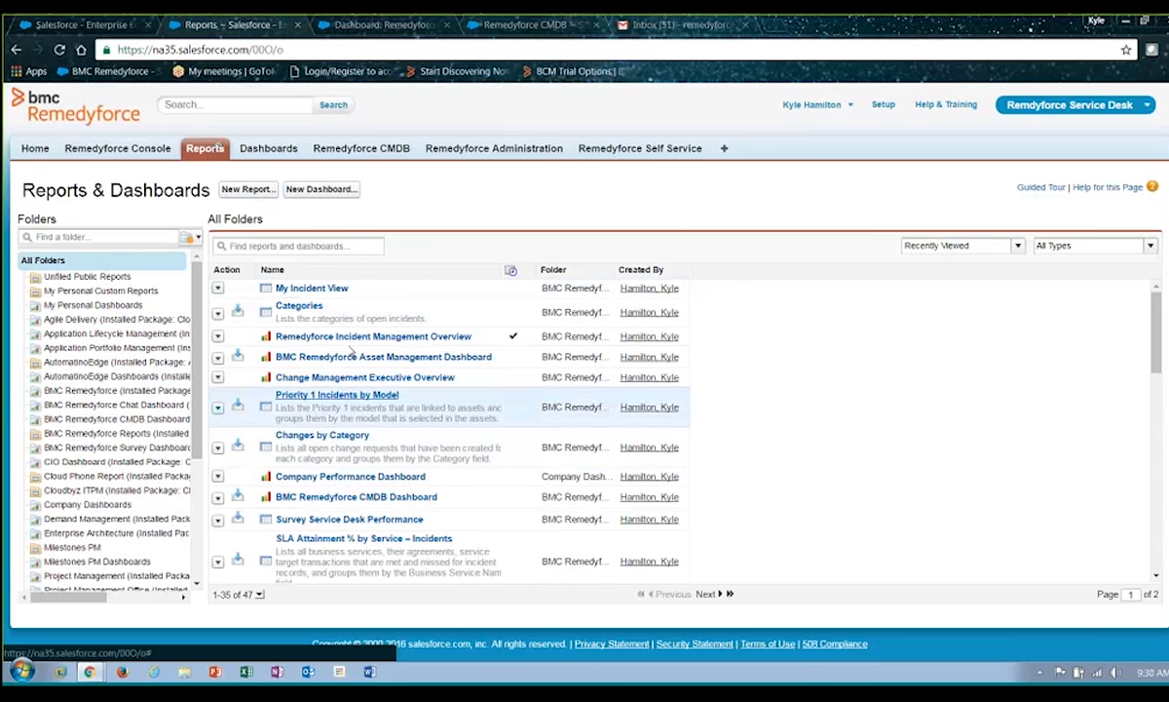
click(341, 289)
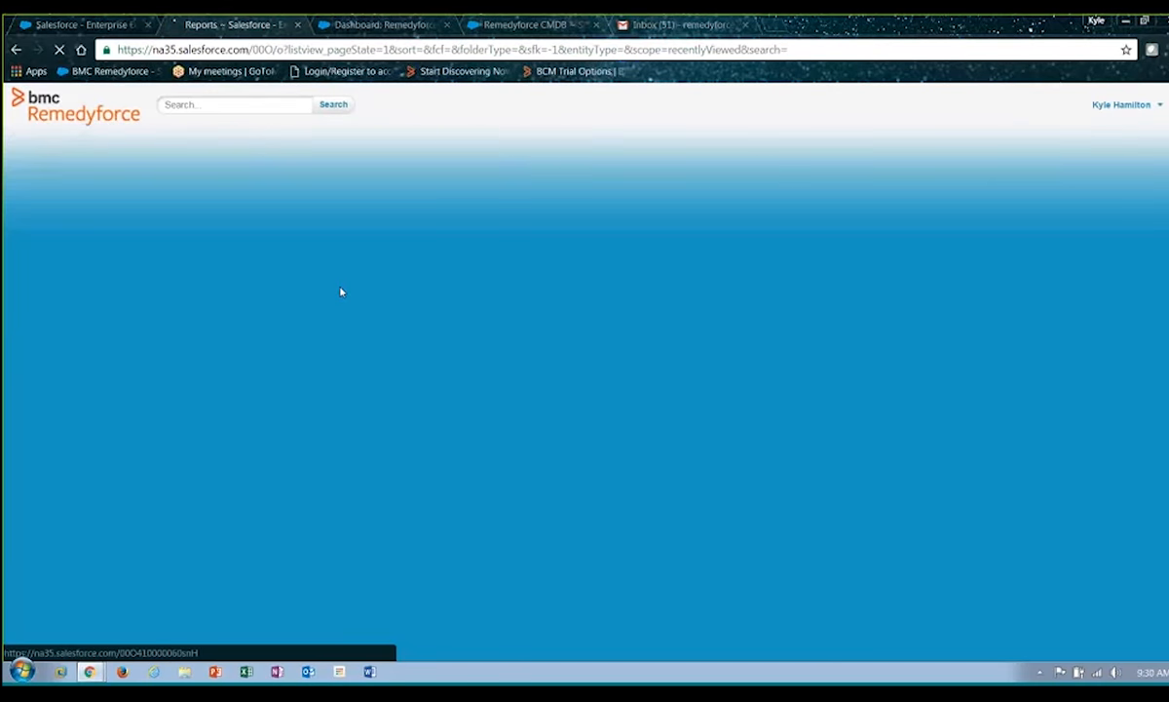